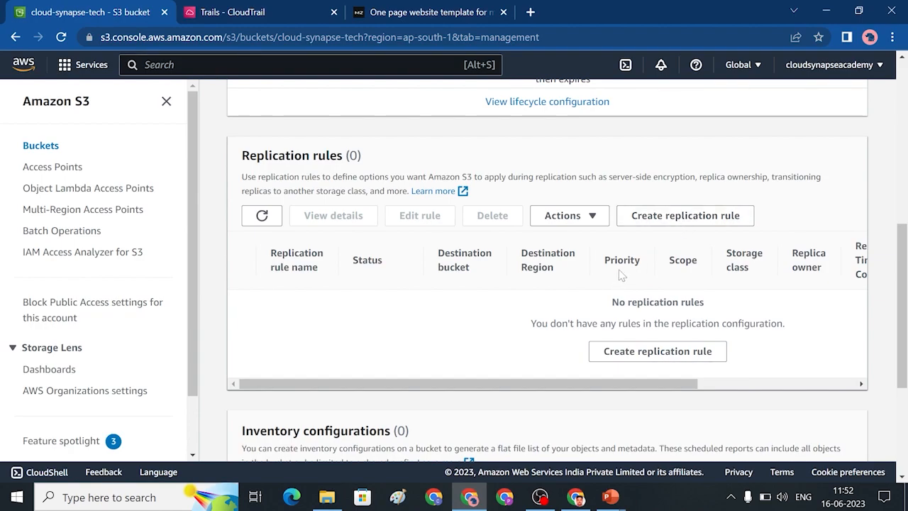
# Return to the bucket list and open the cloudsynapseacademy-demo bucket
pyautogui.scroll(10, 621, 276)
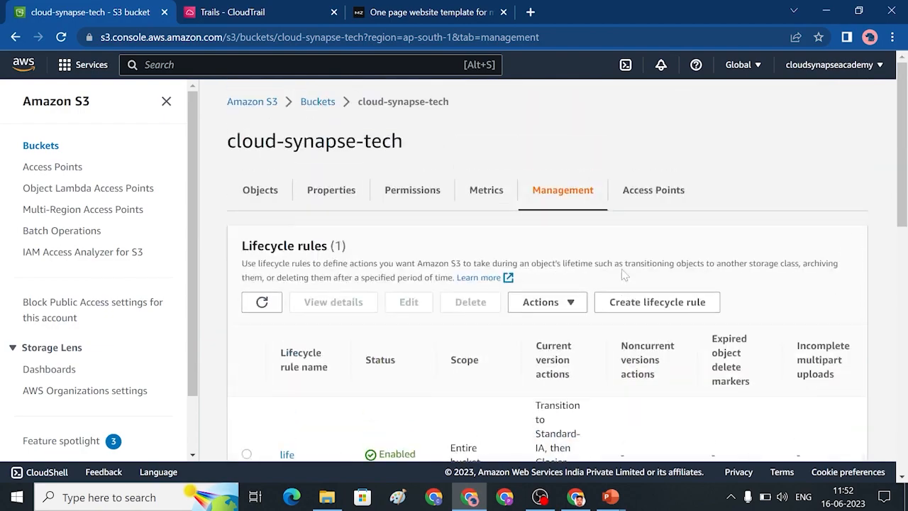
pyautogui.click(317, 102)
pyautogui.scroll(-1, 430, 288)
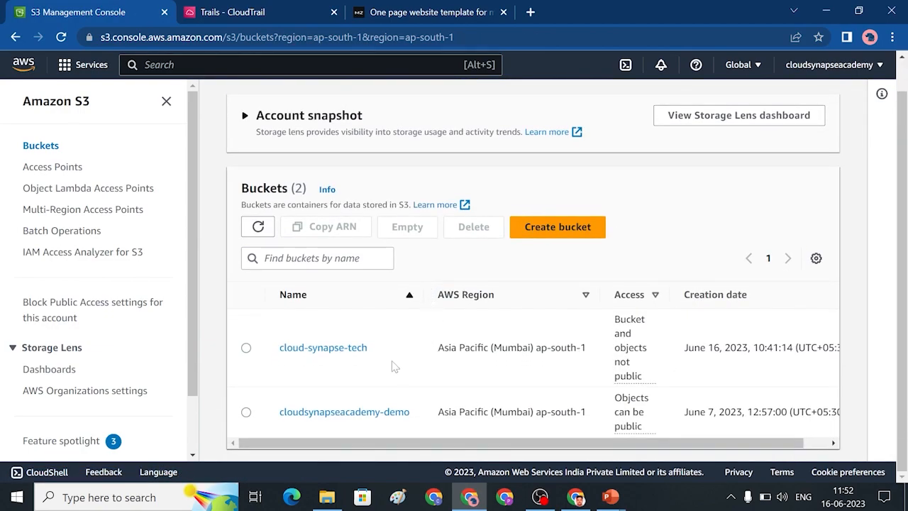
pyautogui.moveTo(382, 348); pyautogui.dragTo(278, 351)
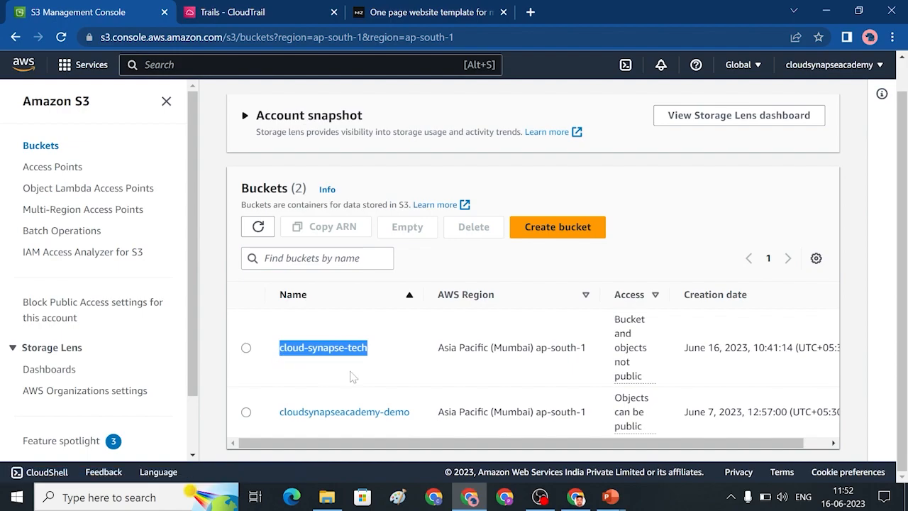
pyautogui.click(358, 413)
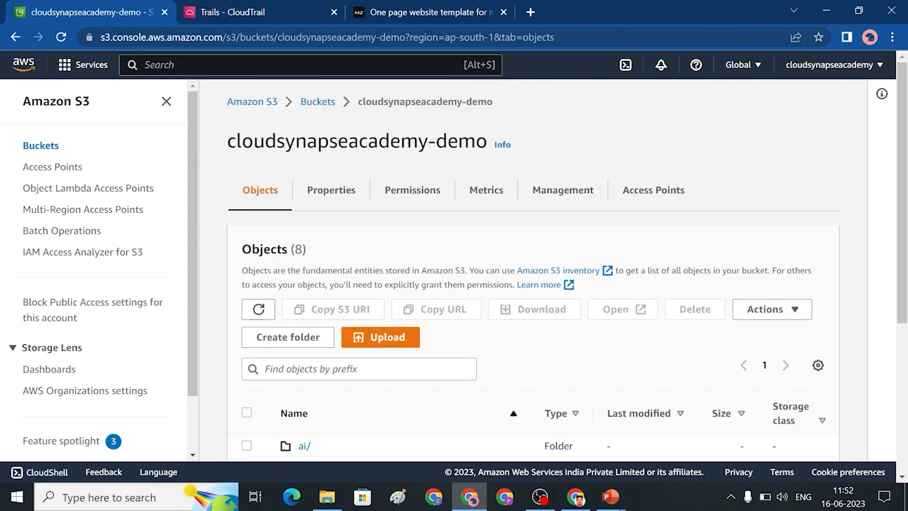
# Review the objects and properties of the cloudsynapseacademy-demo bucket, ending on its object list
pyautogui.scroll(-3, 401, 367)
pyautogui.scroll(3, 399, 365)
pyautogui.click(328, 202)
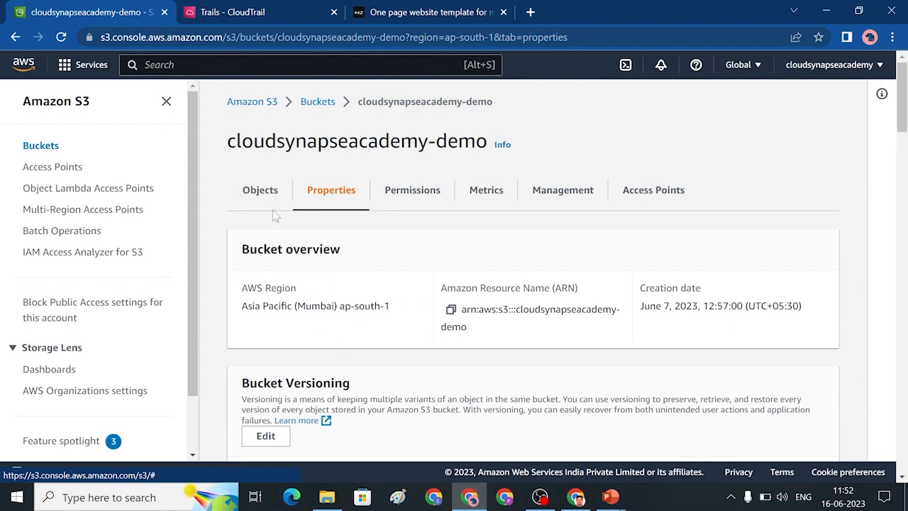
pyautogui.click(313, 107)
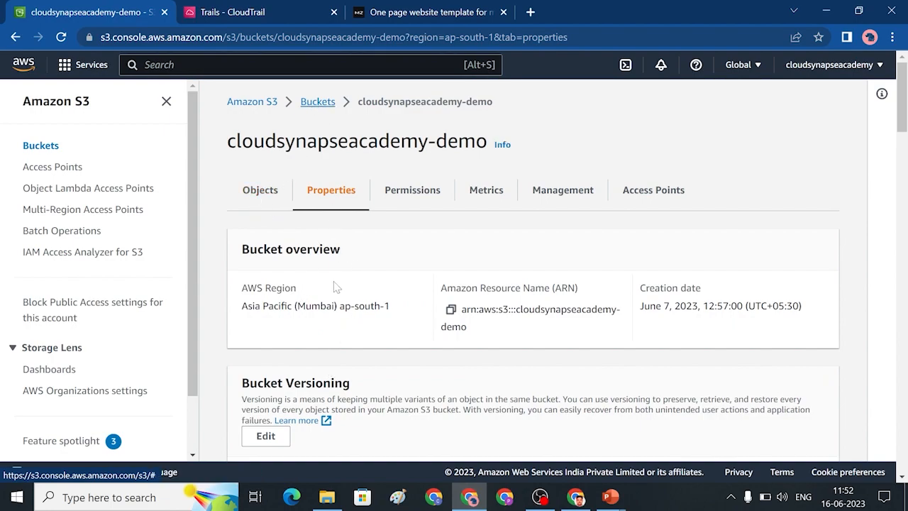
pyautogui.scroll(-3, 531, 270)
pyautogui.scroll(3, 375, 205)
pyautogui.click(257, 188)
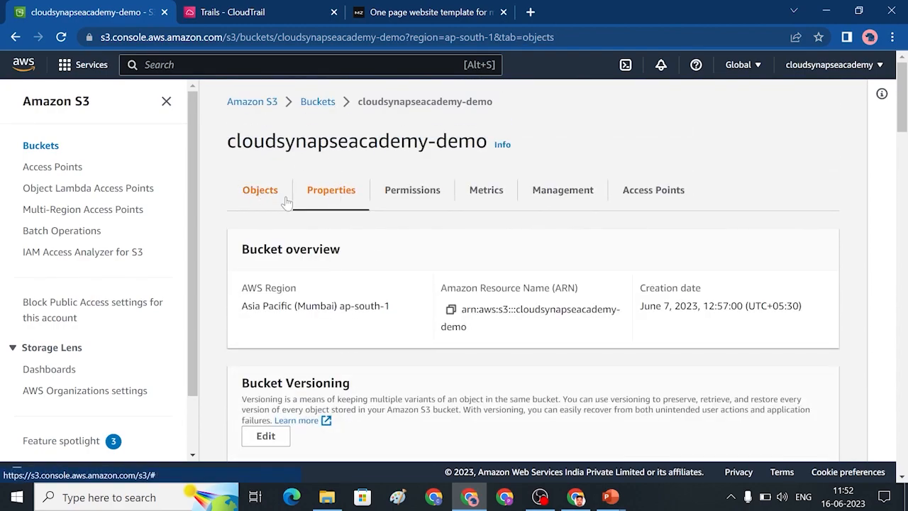
# Permanently delete all objects in the cloudsynapseacademy-demo bucket, confirming with the text "permanently delete", and close the deletion status
pyautogui.click(247, 414)
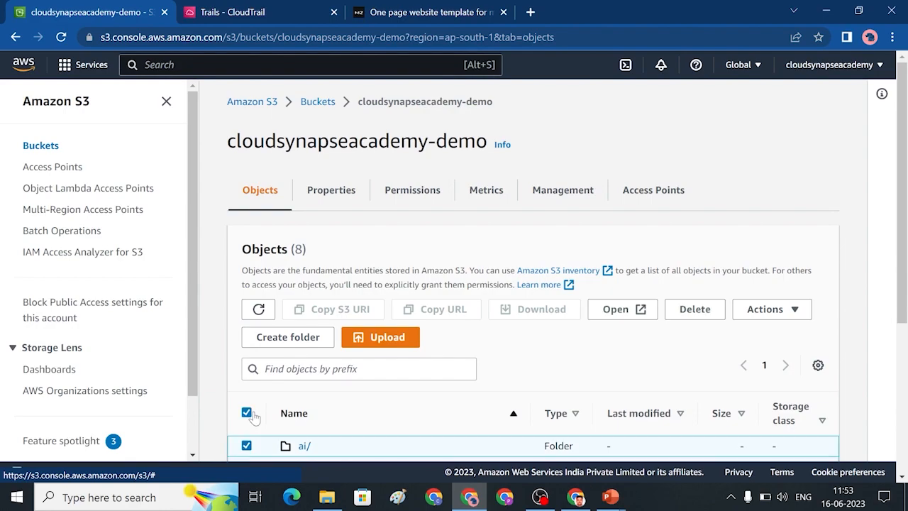
pyautogui.click(693, 309)
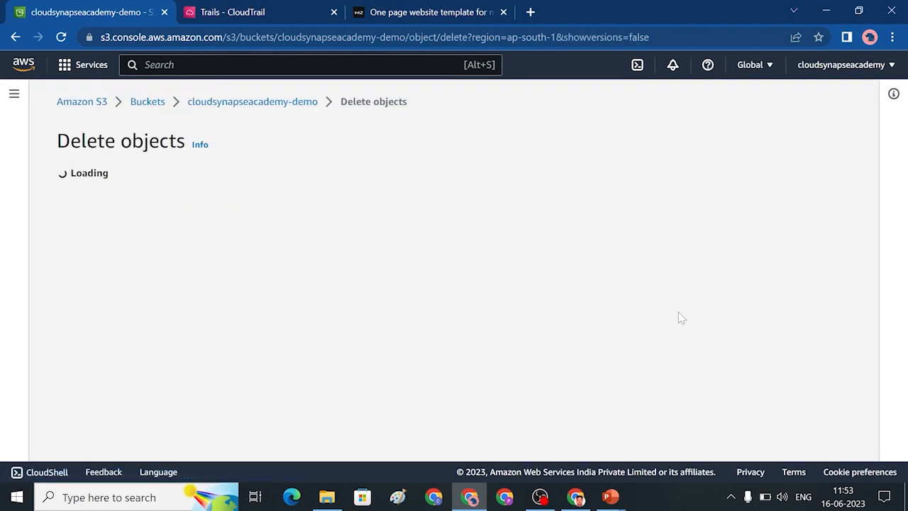
pyautogui.scroll(-5, 229, 358)
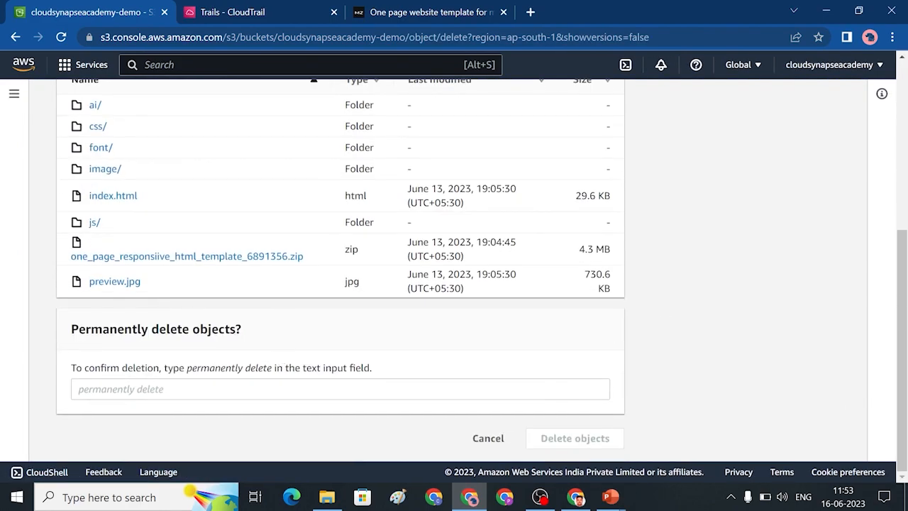
pyautogui.moveTo(275, 368); pyautogui.dragTo(186, 370)
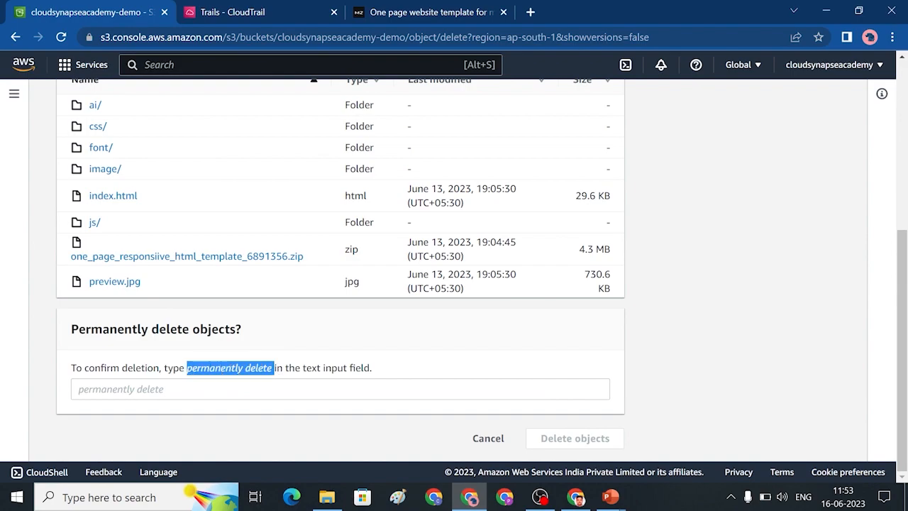
pyautogui.hotkey('ctrl', 'c')
pyautogui.click(262, 388)
pyautogui.hotkey('ctrl', 'v')
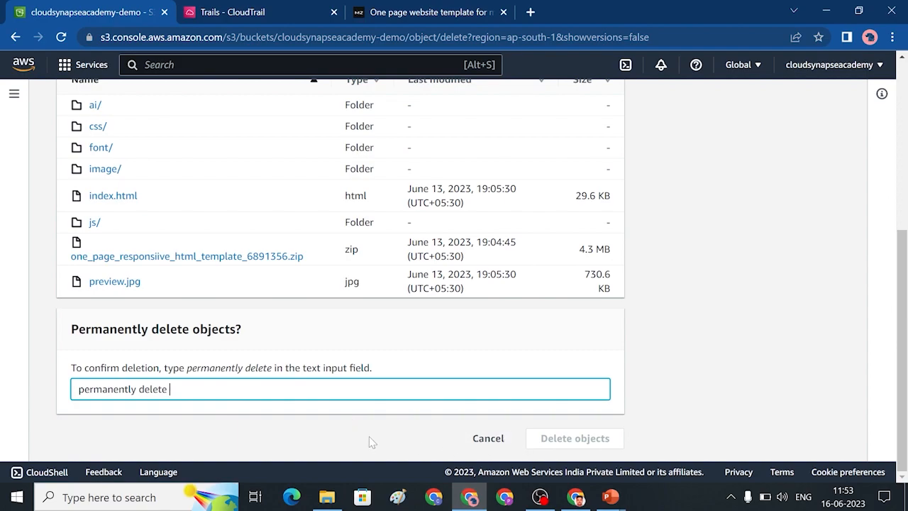
pyautogui.click(552, 438)
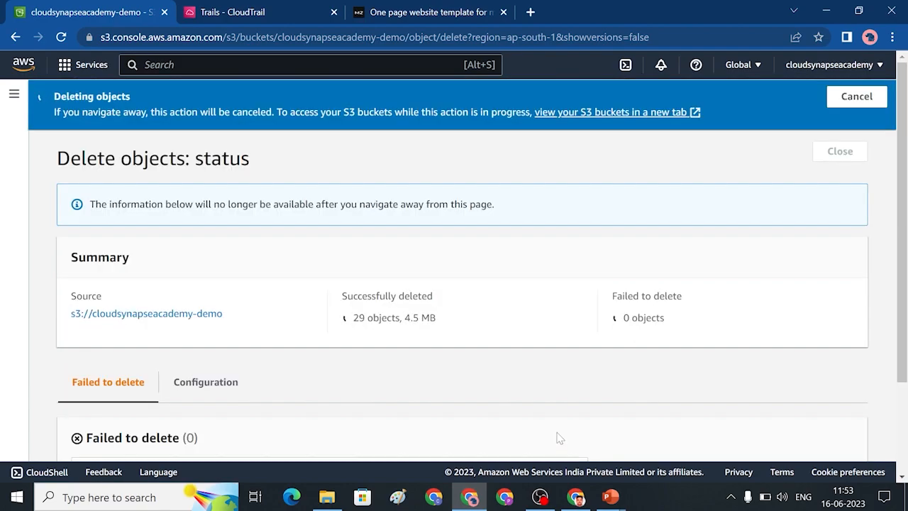
pyautogui.click(844, 157)
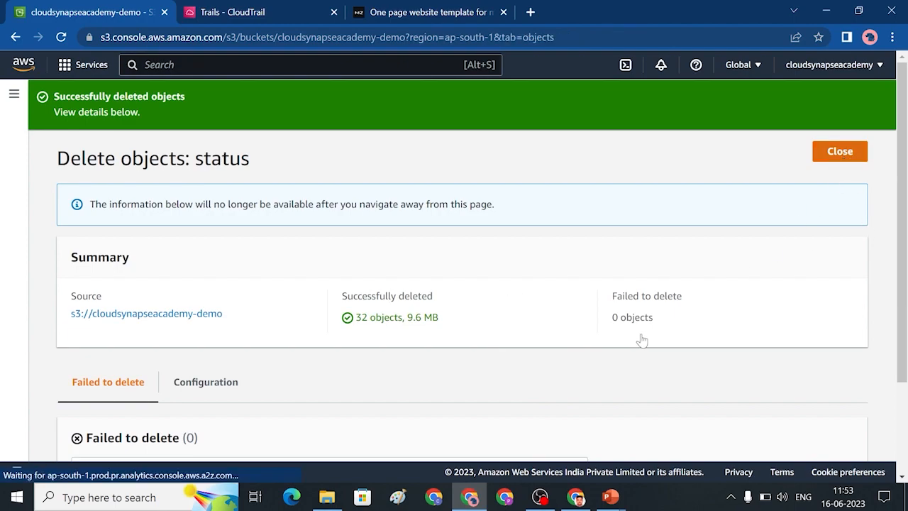
pyautogui.scroll(-2, 390, 371)
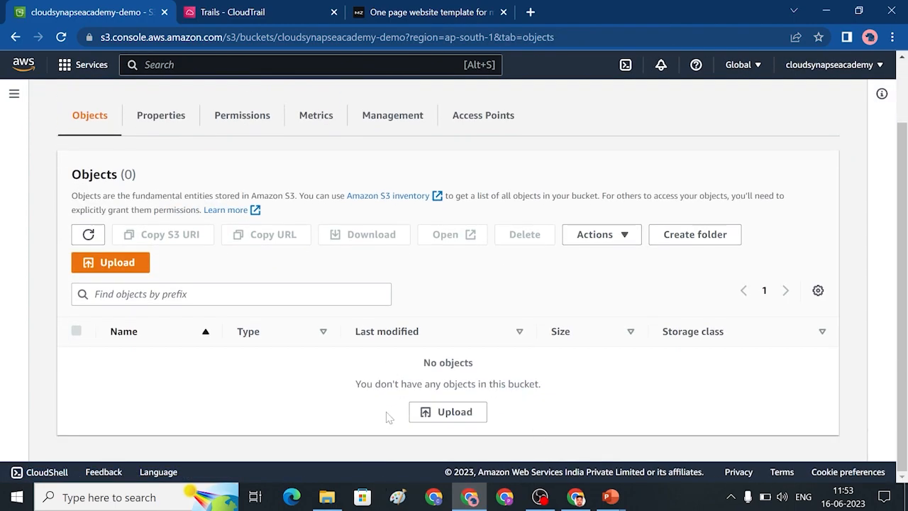
pyautogui.scroll(2, 488, 287)
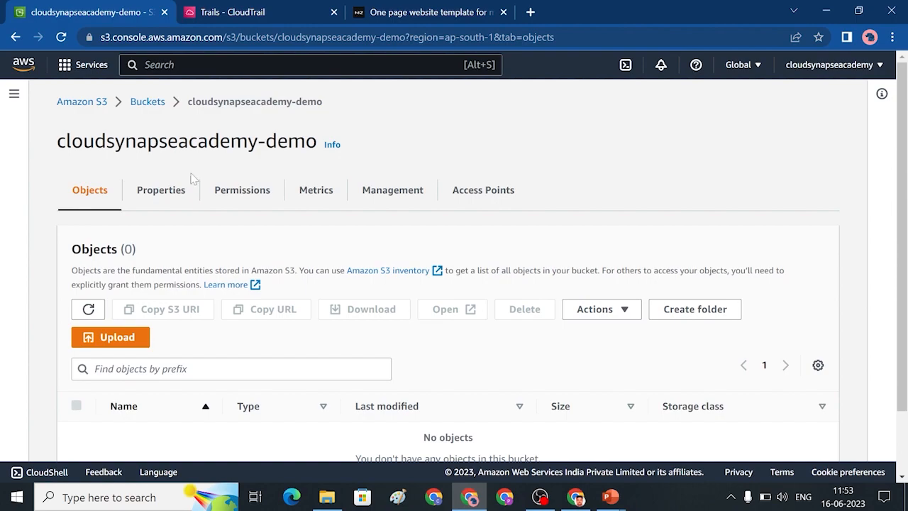
# Go back to the bucket list, open the cloud-synapse-tech bucket and look through its objects
pyautogui.click(147, 102)
pyautogui.scroll(-1, 411, 390)
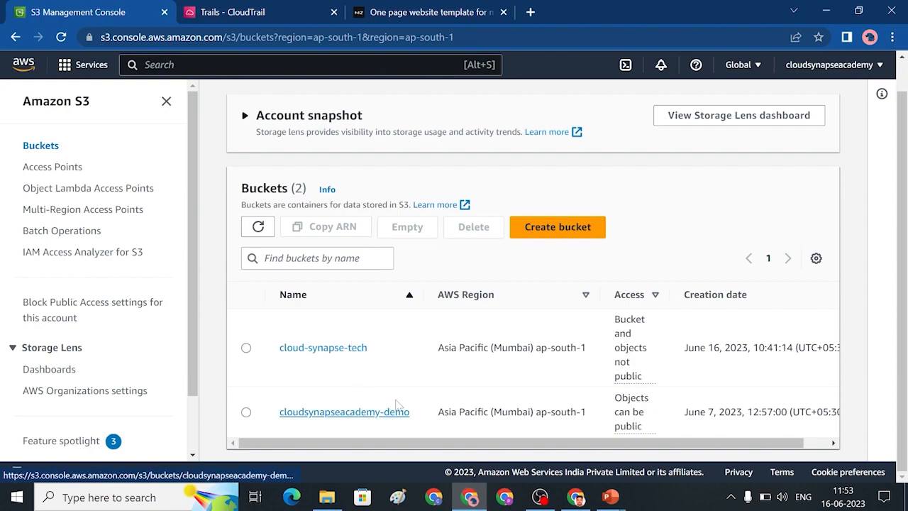
pyautogui.click(333, 349)
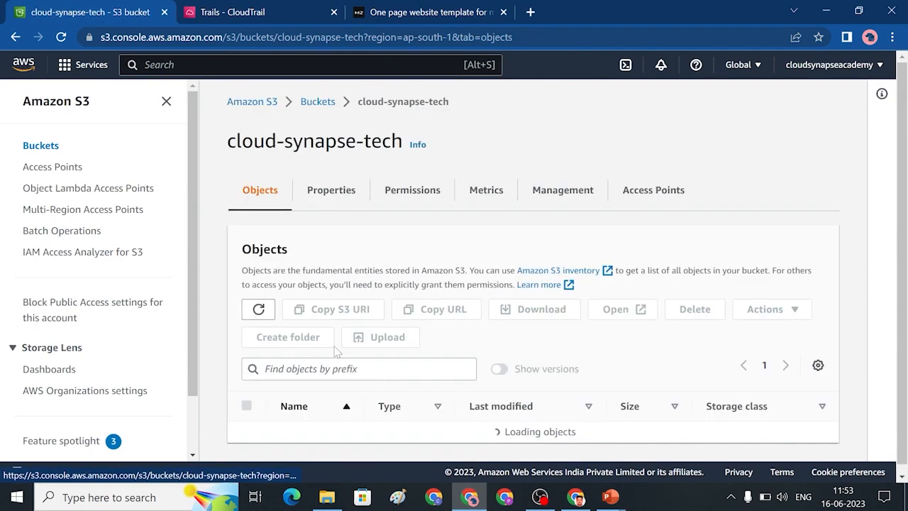
pyautogui.scroll(-2, 376, 402)
pyautogui.scroll(2, 376, 403)
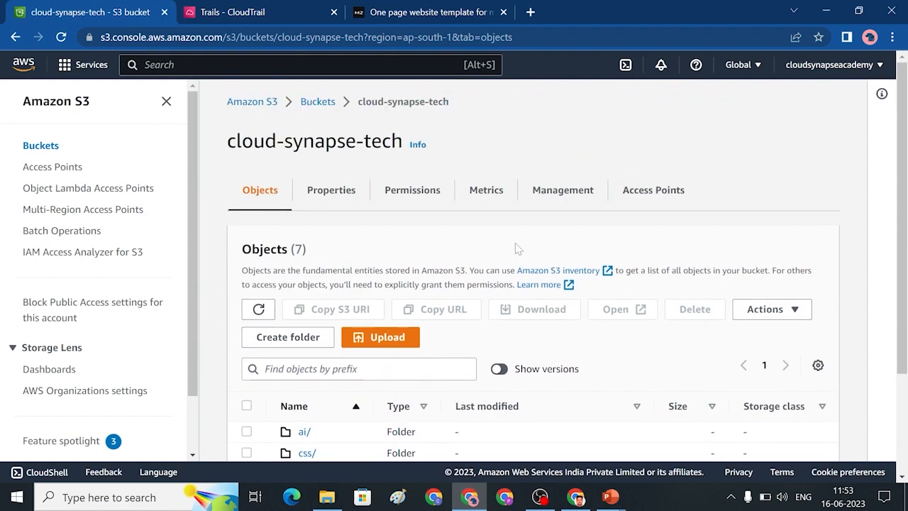
# Start a new replication rule for the cloud-synapse-tech bucket and name it replica
pyautogui.click(559, 201)
pyautogui.scroll(-3, 539, 239)
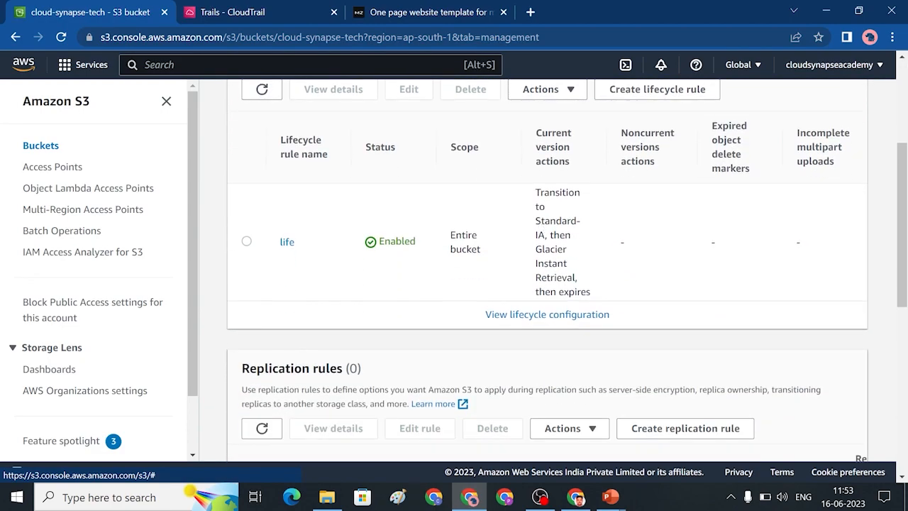
pyautogui.scroll(-2, 403, 385)
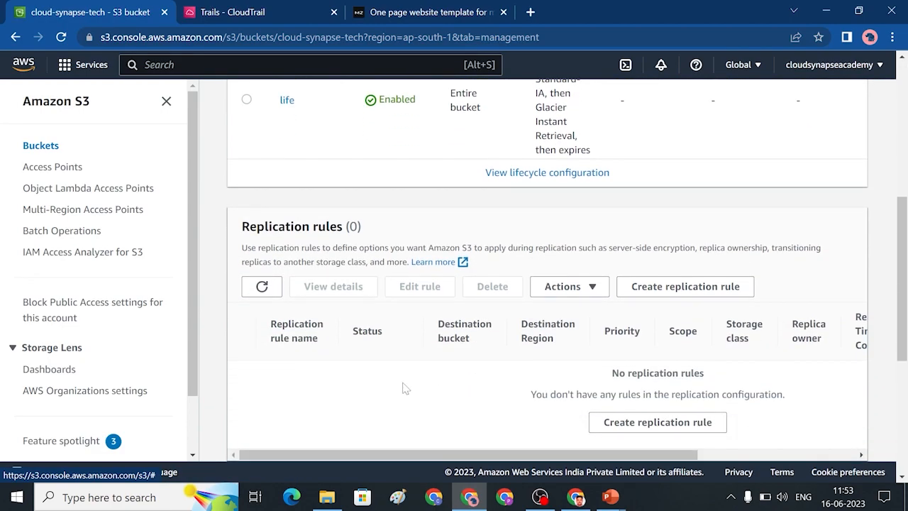
pyautogui.click(673, 289)
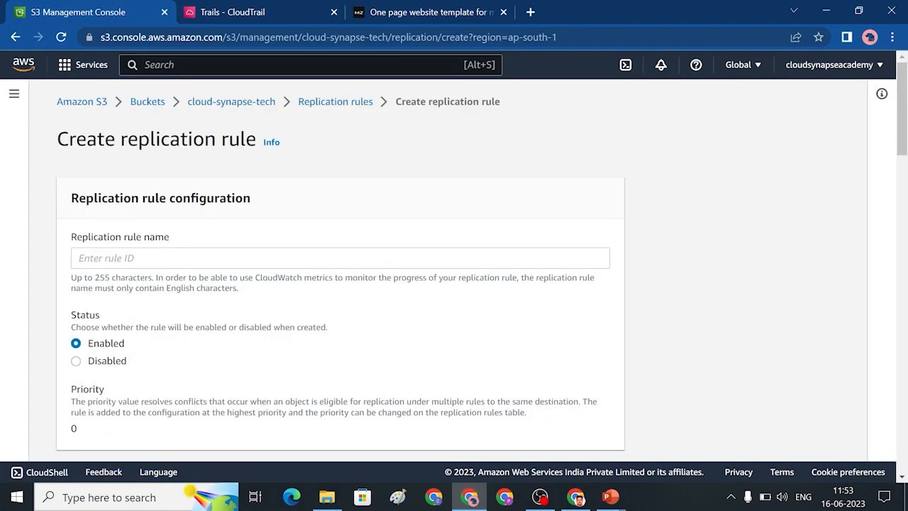
pyautogui.click(296, 260)
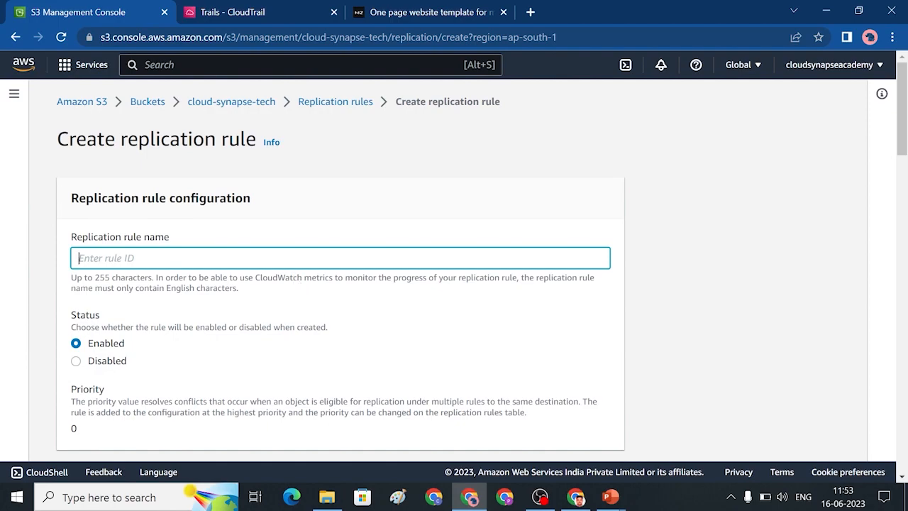
pyautogui.write('replica')
# Set the replication rule's scope to apply to all objects in the source bucket
pyautogui.scroll(-1, 184, 369)
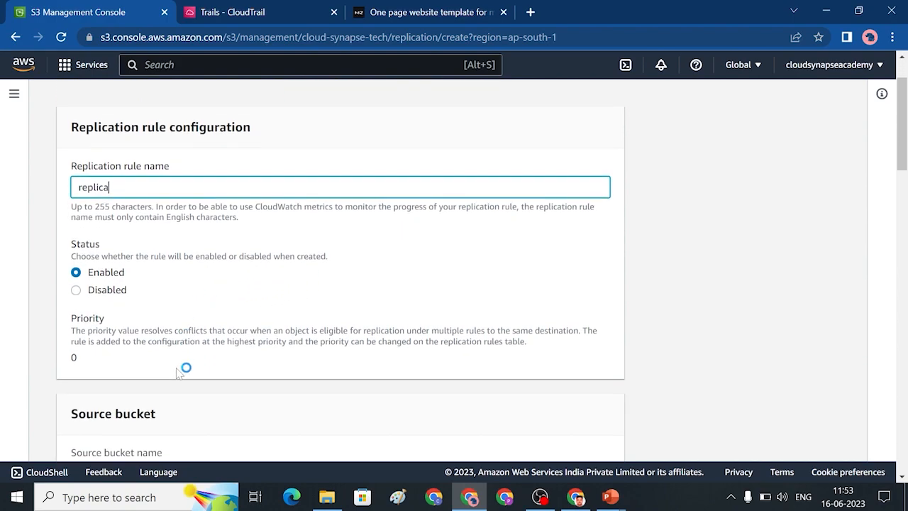
pyautogui.scroll(-3, 207, 390)
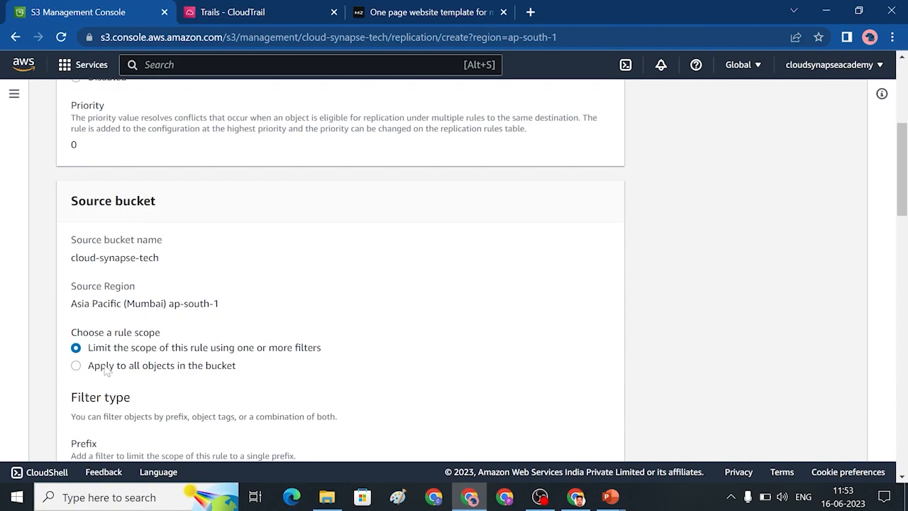
pyautogui.click(78, 366)
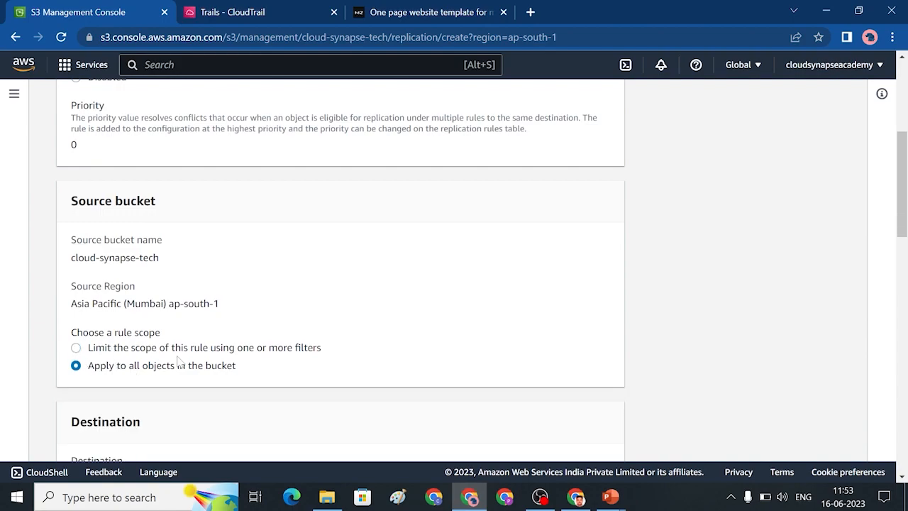
# Set the replication destination to the cloudsynapseacademy-demo bucket in this account
pyautogui.scroll(-1, 250, 337)
pyautogui.scroll(-2, 250, 337)
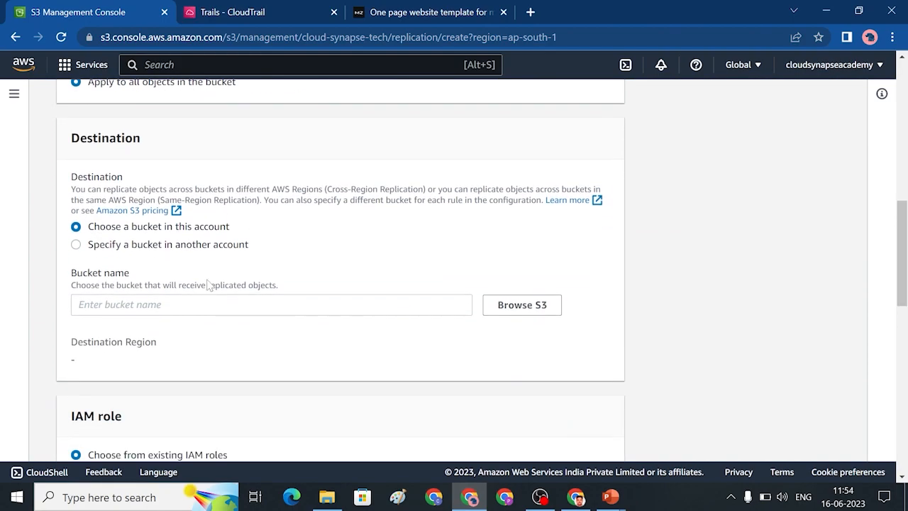
pyautogui.click(76, 244)
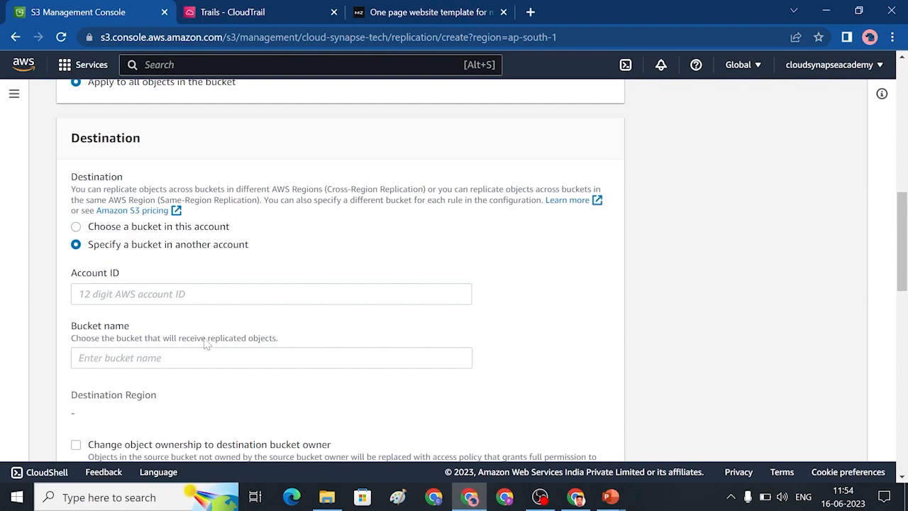
pyautogui.click(76, 226)
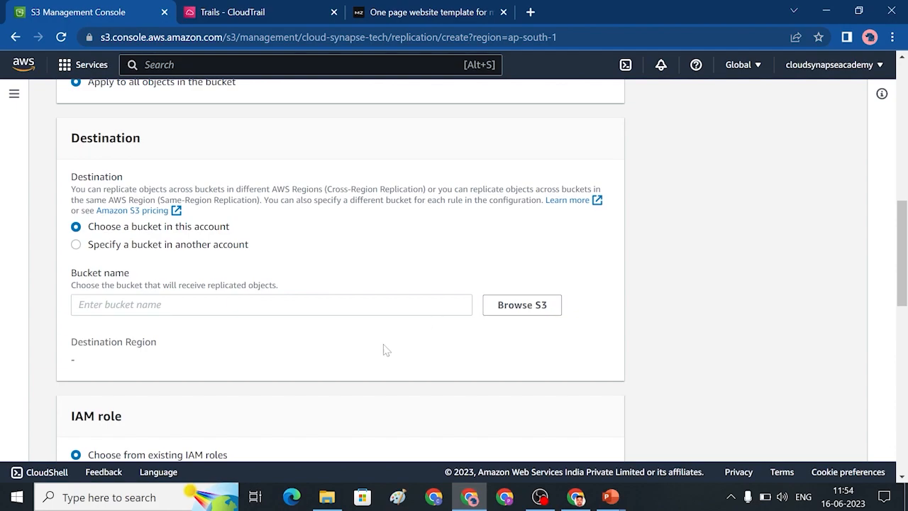
pyautogui.click(512, 314)
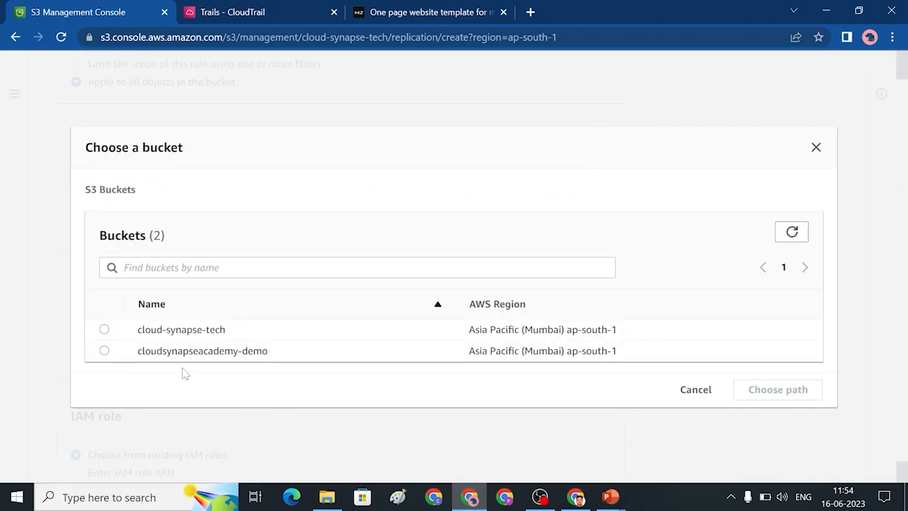
pyautogui.click(102, 351)
pyautogui.click(763, 392)
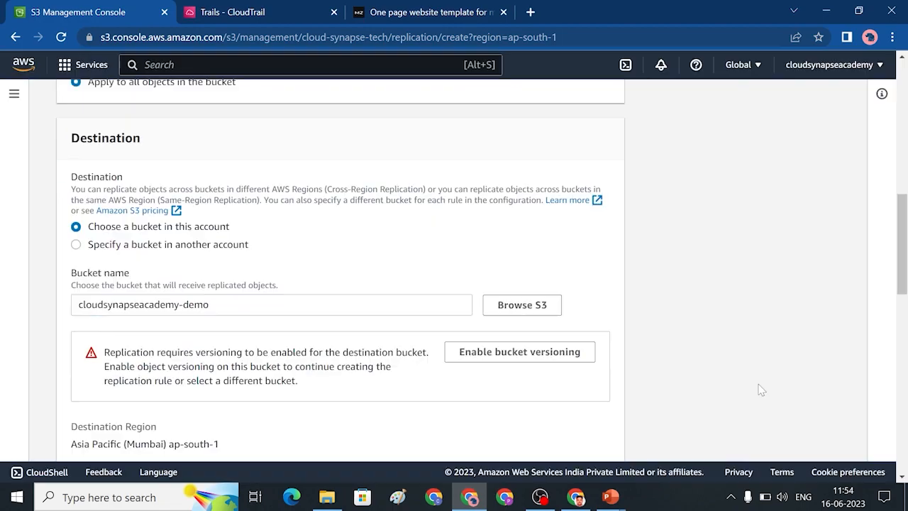
# Set the replication rule's IAM role to the option for creating a new role
pyautogui.scroll(-3, 657, 380)
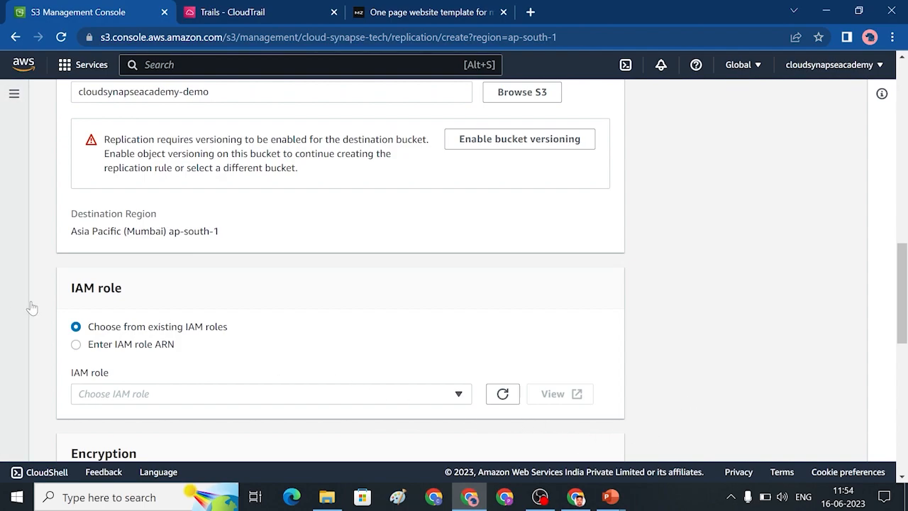
pyautogui.scroll(-2, 278, 347)
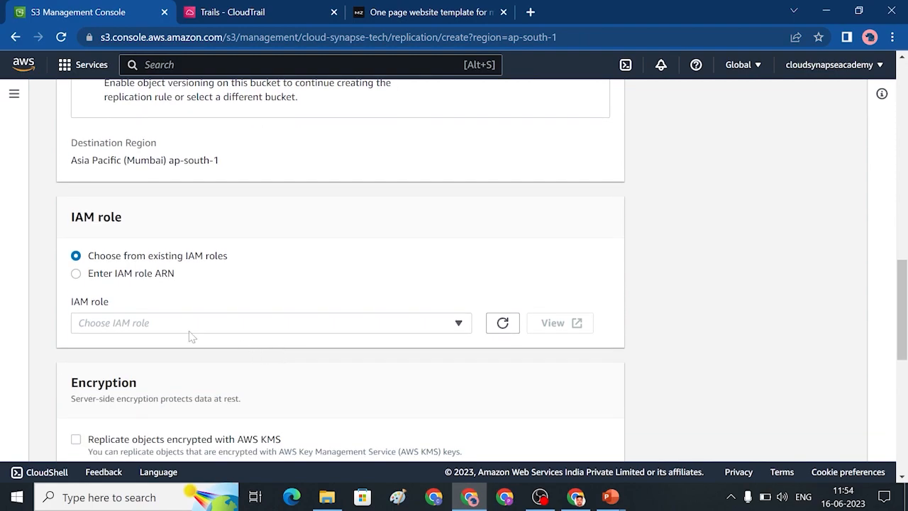
pyautogui.click(219, 327)
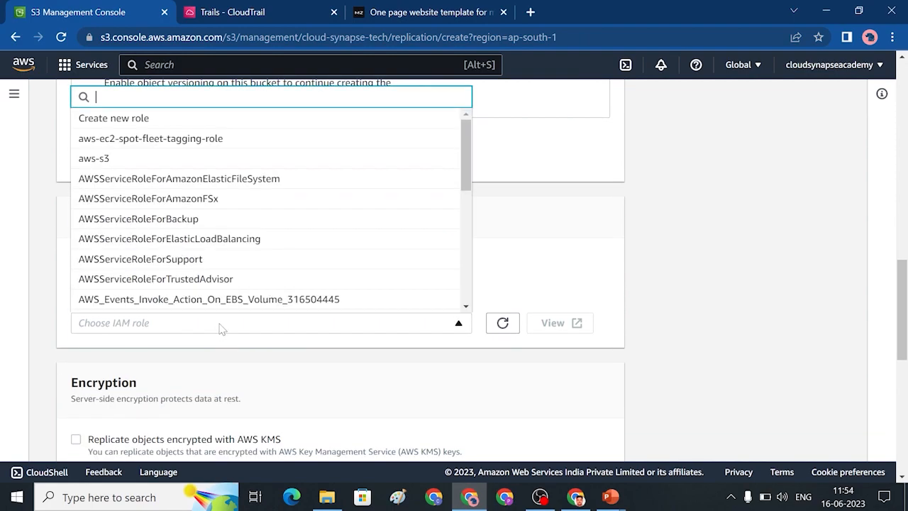
pyautogui.click(204, 119)
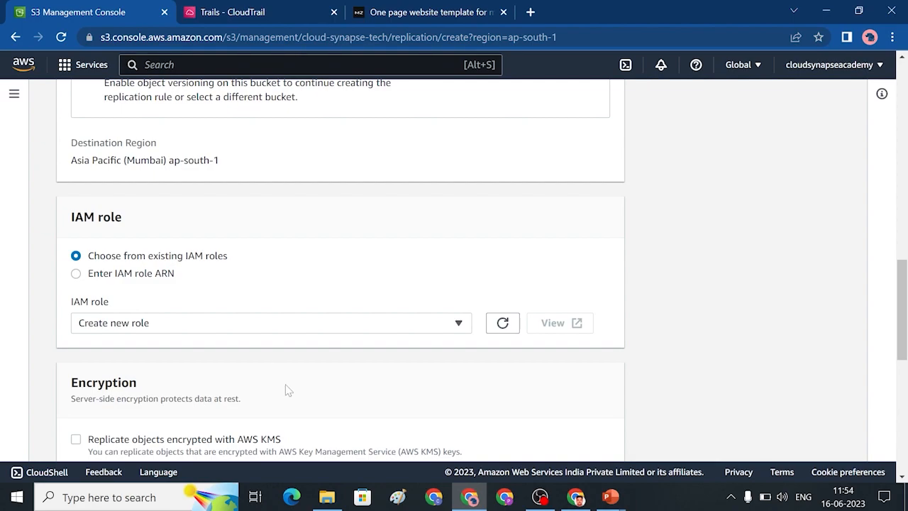
# Try to save the replication rule with the default encryption, storage class and additional replication options
pyautogui.scroll(-2, 284, 387)
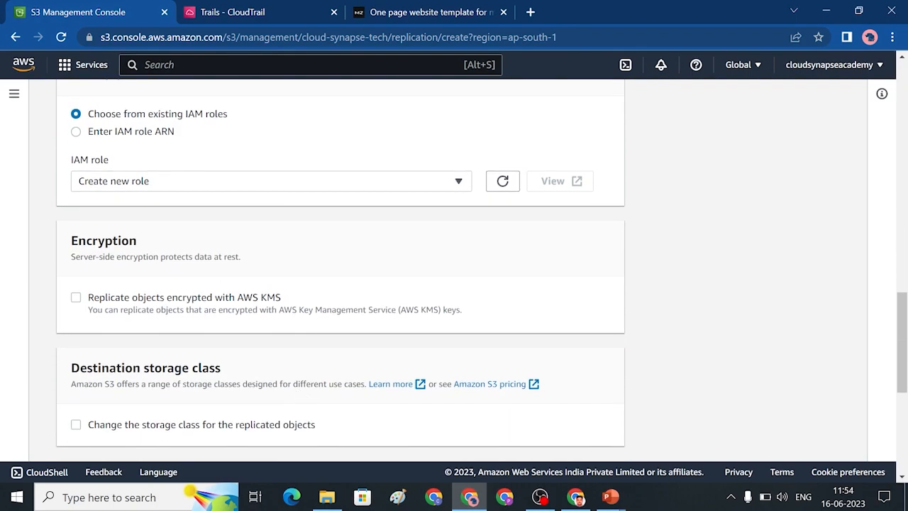
pyautogui.scroll(-1, 304, 388)
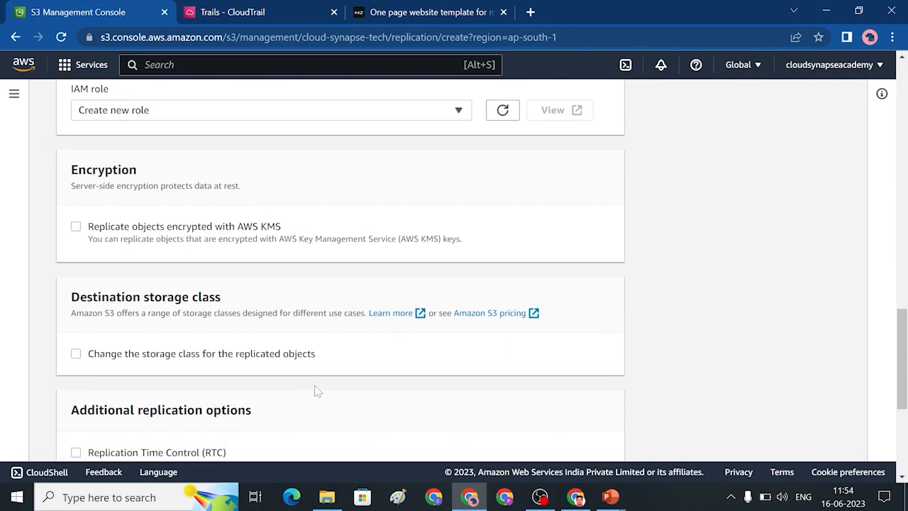
pyautogui.scroll(-2, 318, 390)
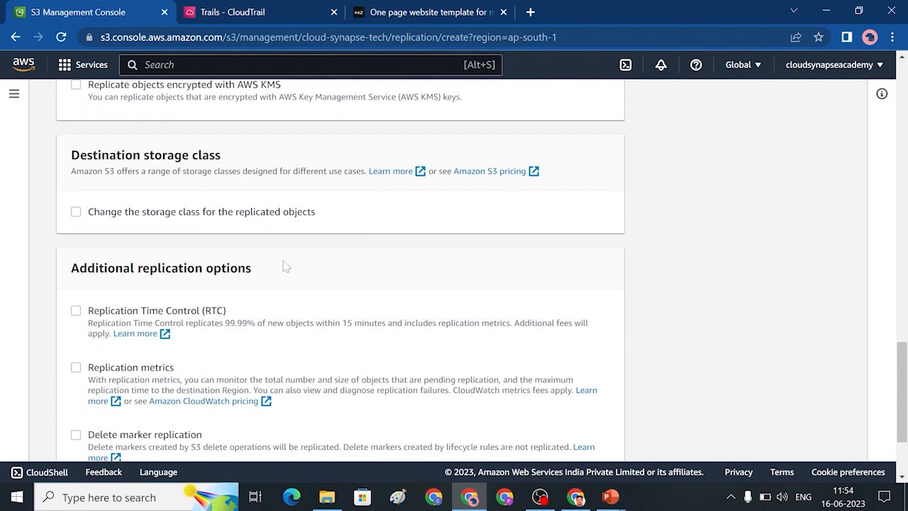
pyautogui.scroll(-1, 282, 316)
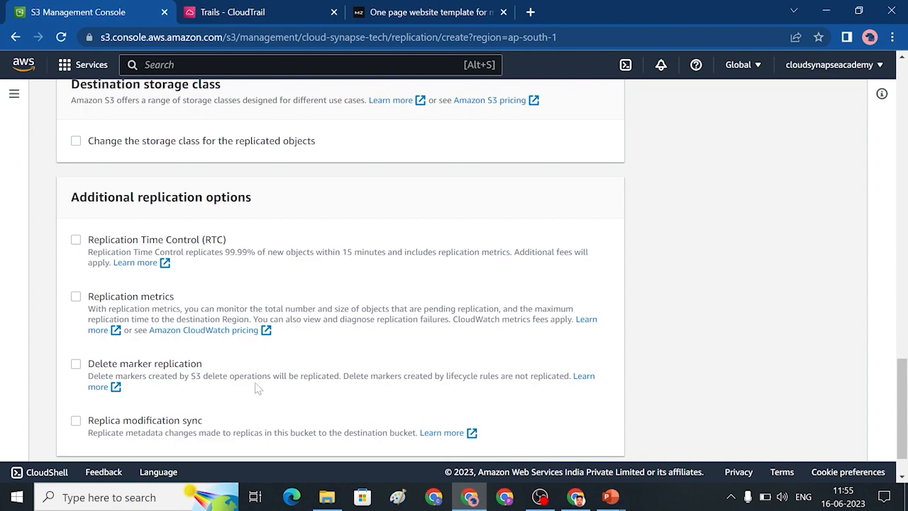
pyautogui.scroll(-1, 272, 375)
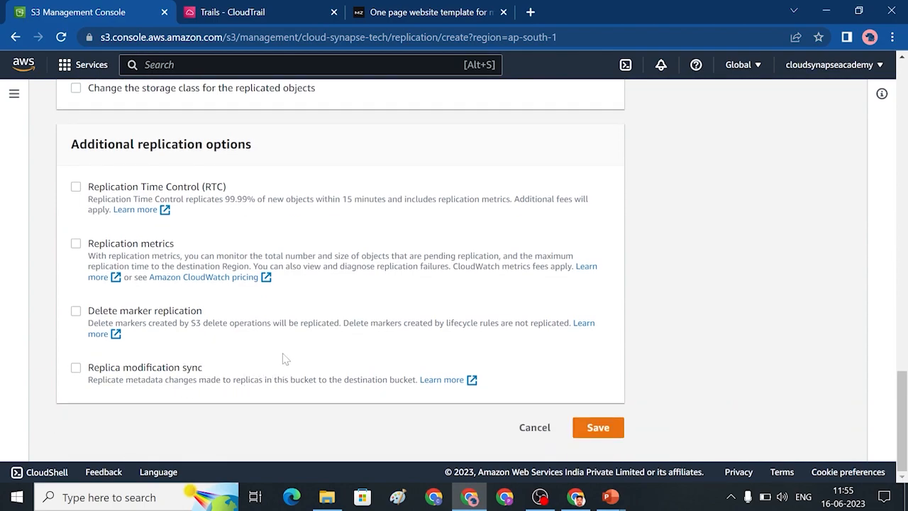
pyautogui.click(597, 428)
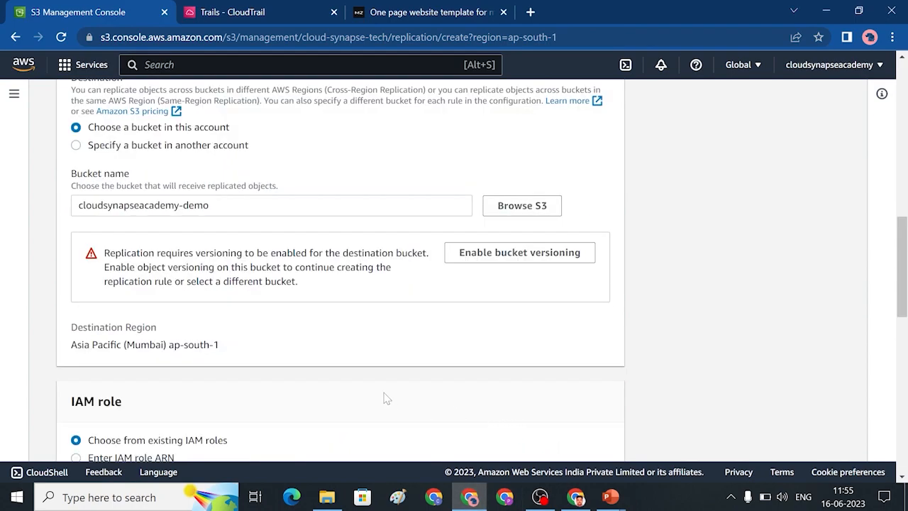
pyautogui.scroll(4, 384, 398)
pyautogui.scroll(-12, 383, 395)
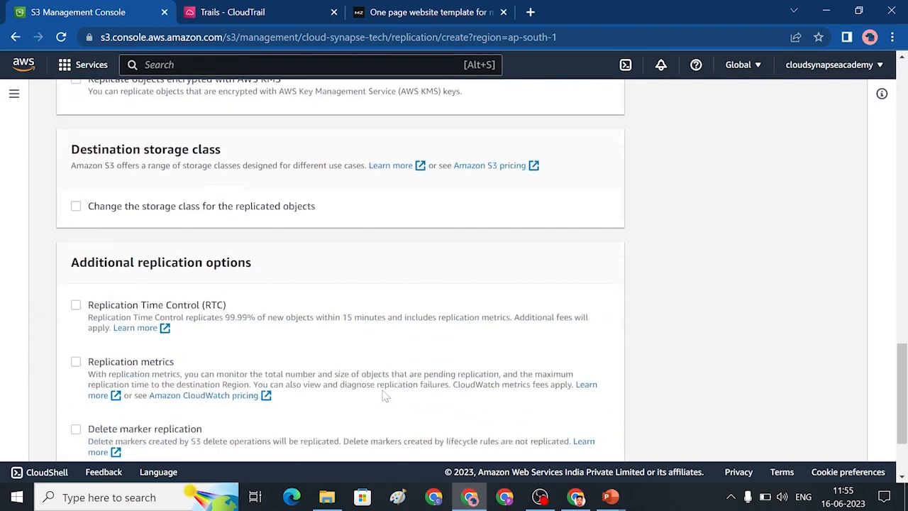
pyautogui.scroll(-2, 382, 393)
pyautogui.click(603, 428)
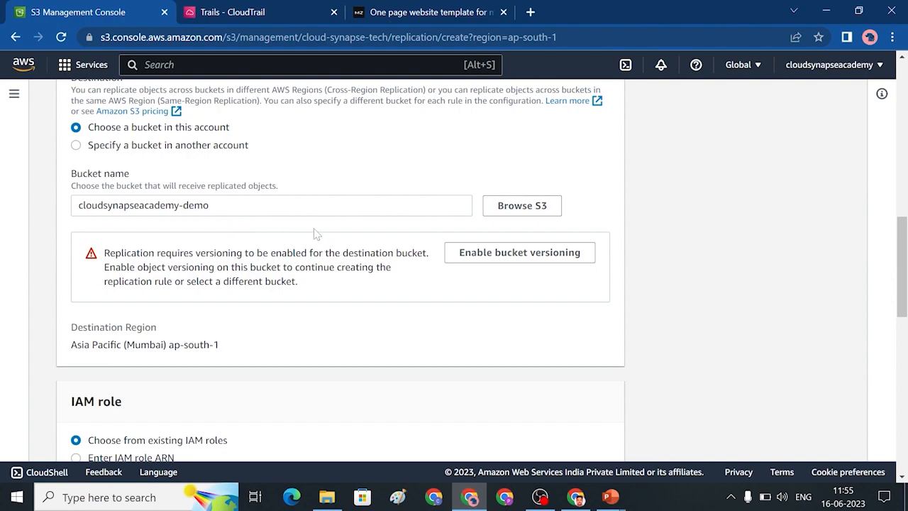
# Enable versioning on the cloudsynapseacademy-demo destination bucket and save the replication rule
pyautogui.click(537, 257)
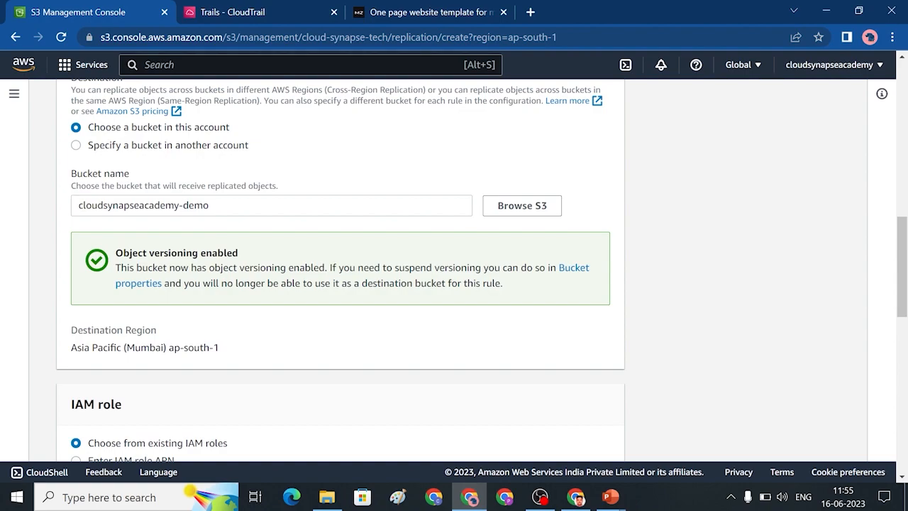
pyautogui.scroll(-10, 447, 385)
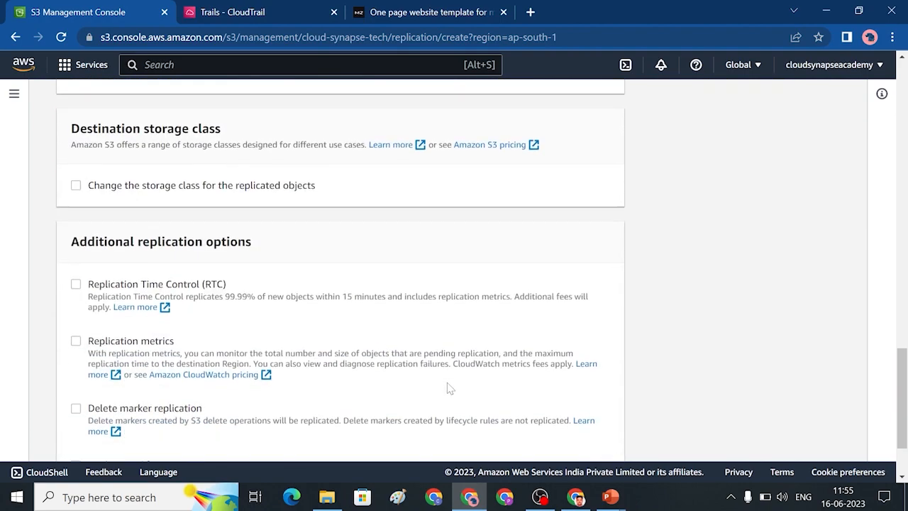
pyautogui.click(613, 428)
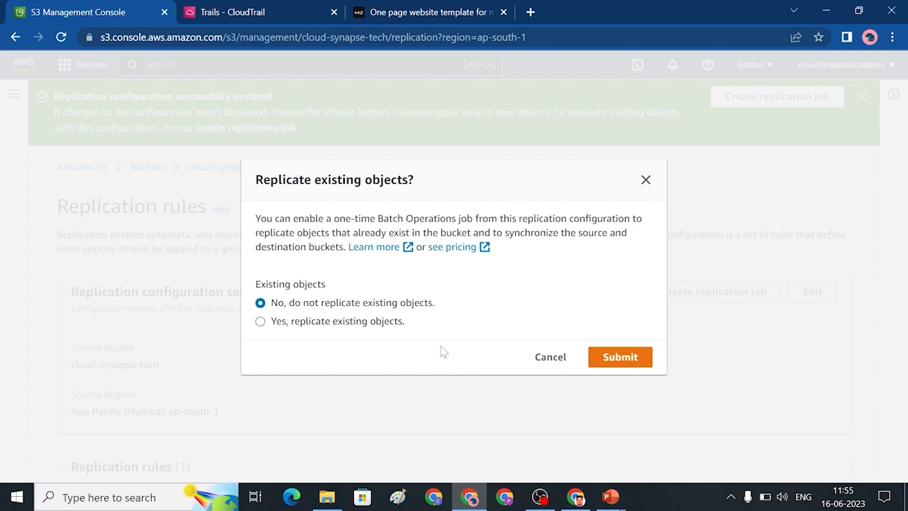
# Choose to replicate existing objects with a one-time Batch Operations job and submit the choice
pyautogui.click(337, 323)
pyautogui.click(638, 362)
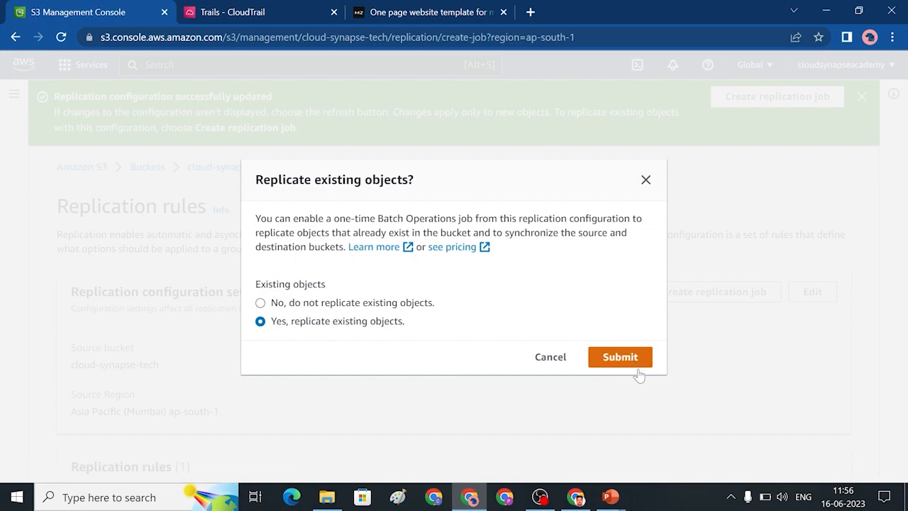
# Try to save the replication job with automatic run, a completion report for all tasks and a new IAM role, leaving the report path empty
pyautogui.scroll(-1, 628, 385)
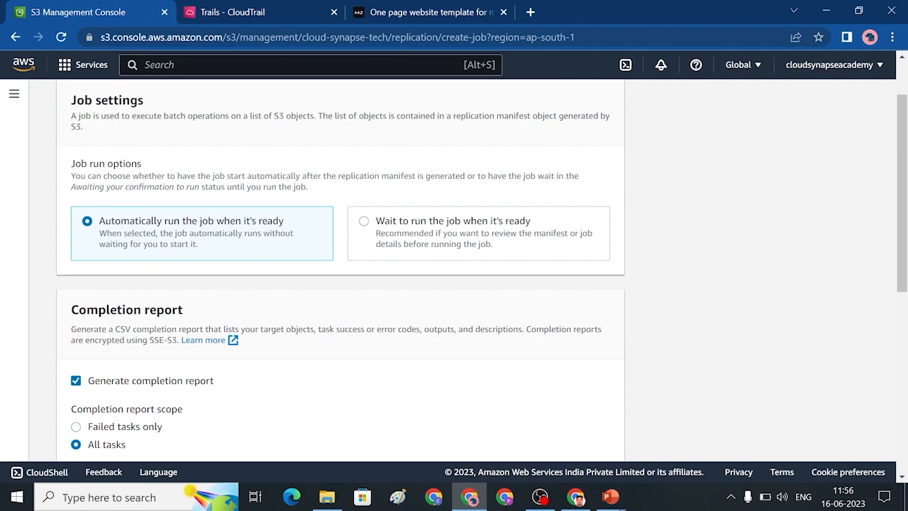
pyautogui.scroll(-2, 459, 320)
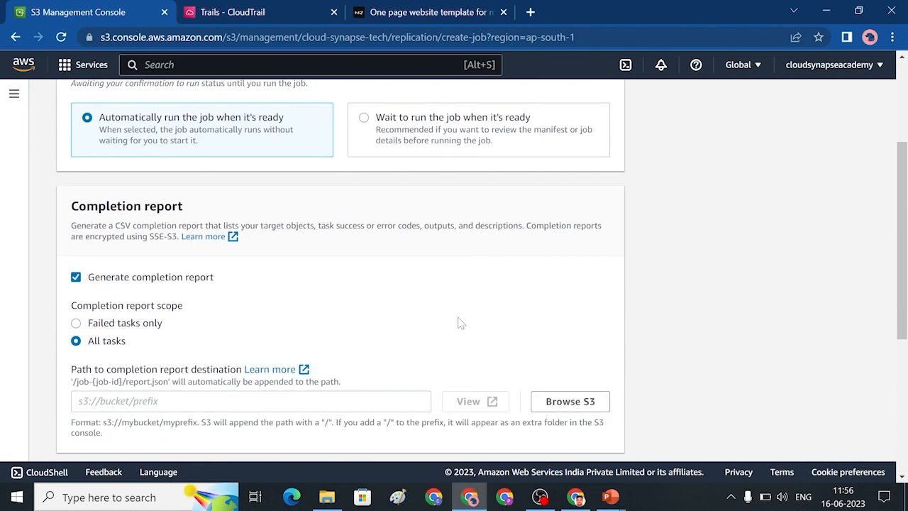
pyautogui.scroll(-1, 458, 322)
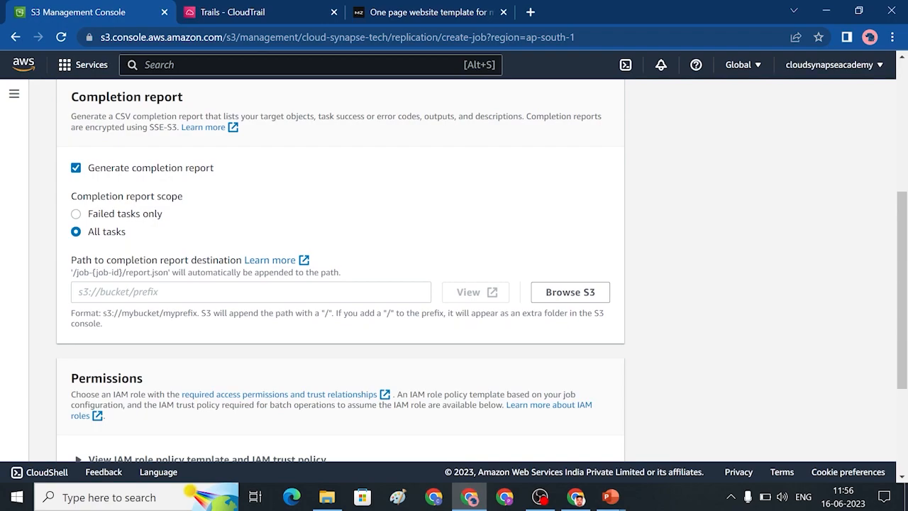
pyautogui.scroll(-1, 458, 323)
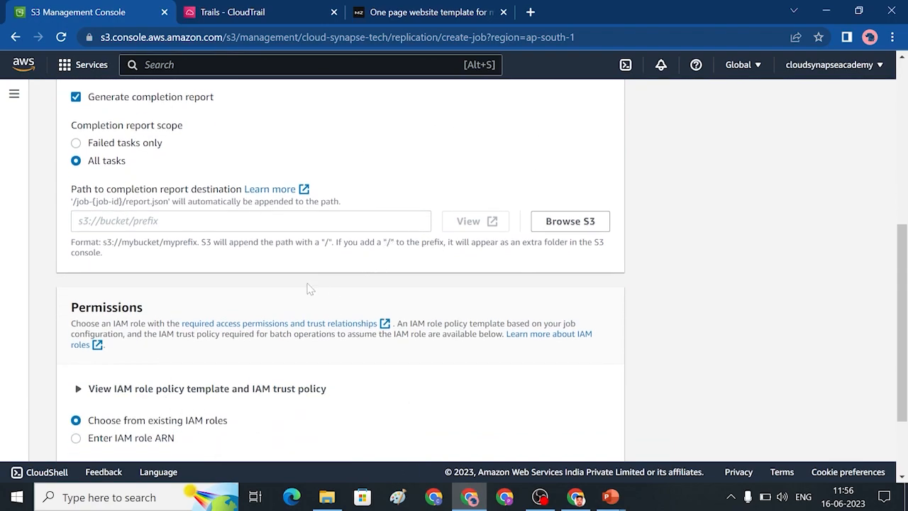
pyautogui.scroll(2, 405, 225)
pyautogui.scroll(-3, 404, 225)
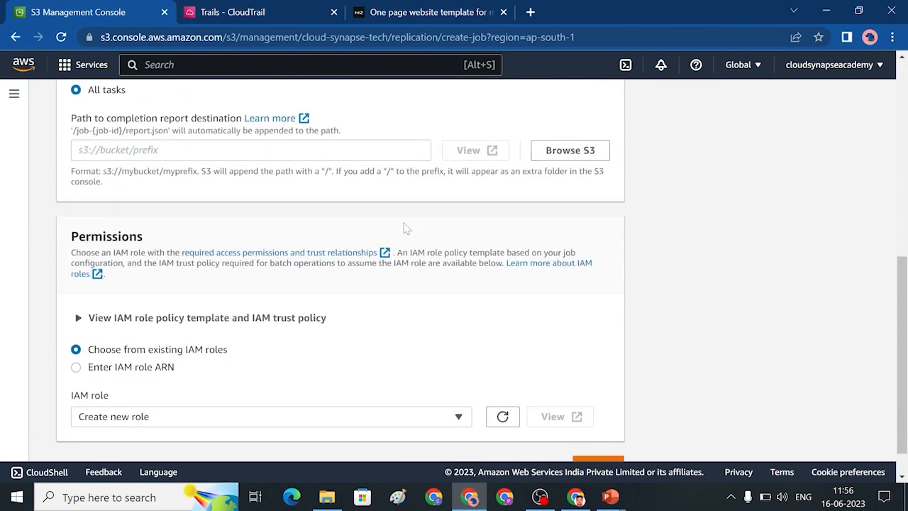
pyautogui.scroll(2, 405, 229)
pyautogui.scroll(-3, 405, 229)
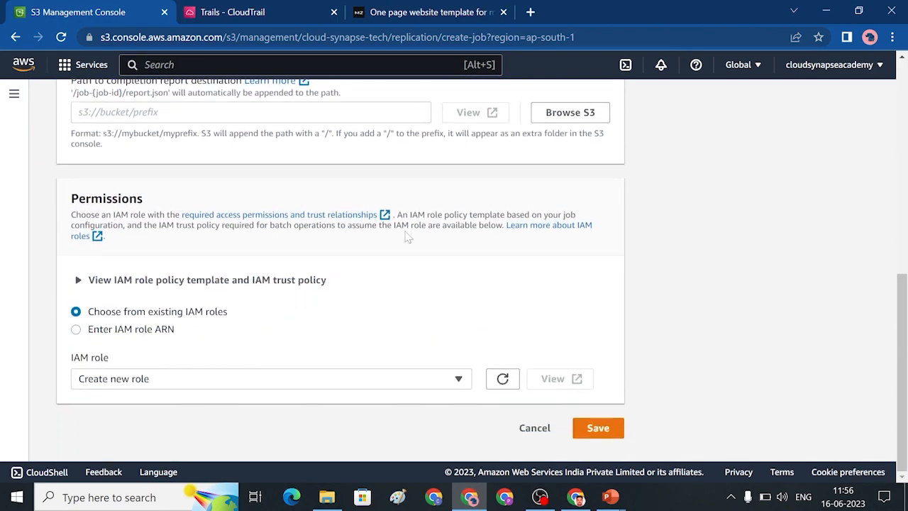
pyautogui.click(598, 428)
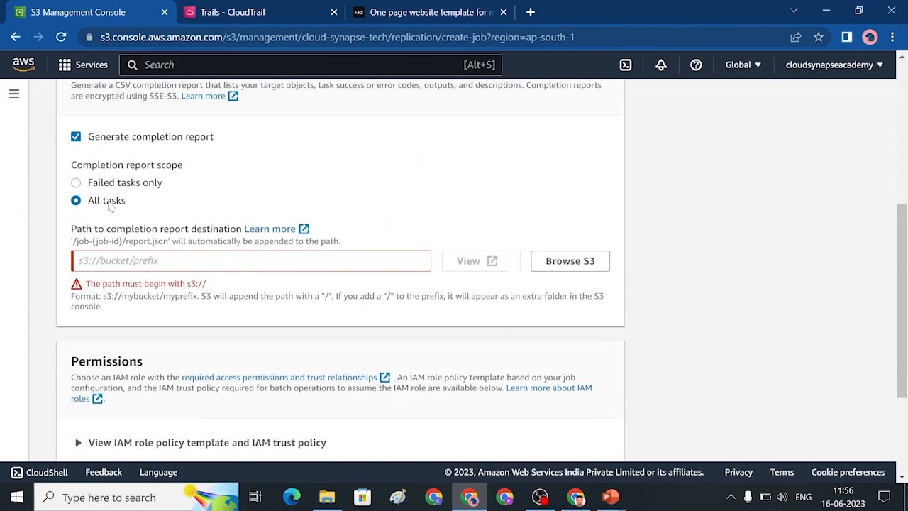
# Turn off the completion report and save the batch replication job
pyautogui.click(76, 137)
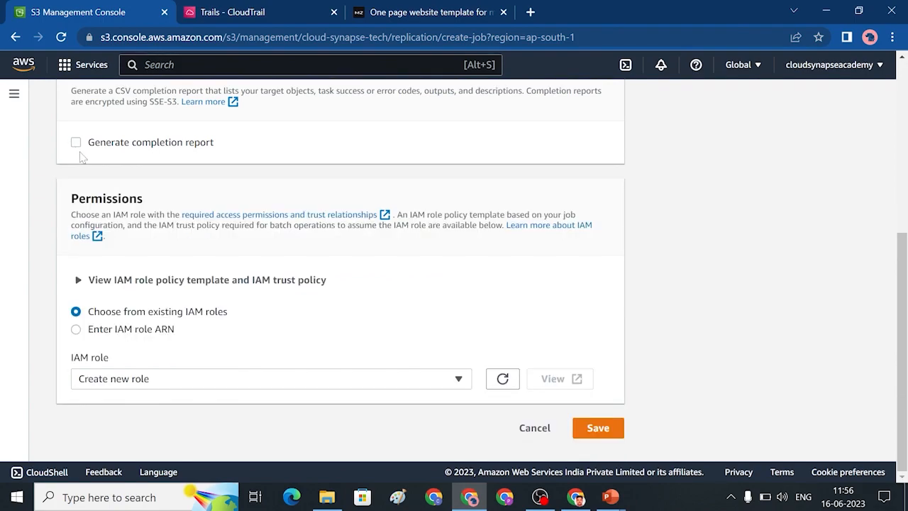
pyautogui.click(597, 429)
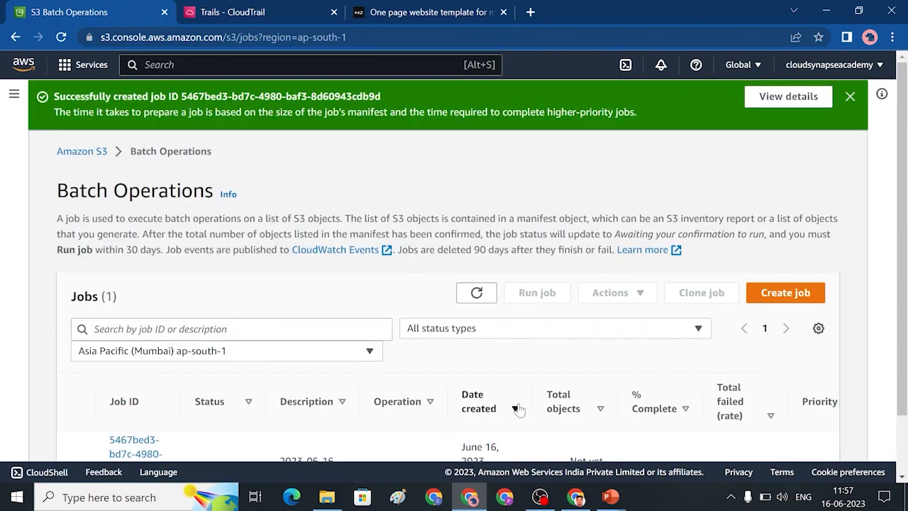
pyautogui.scroll(-1, 516, 410)
pyautogui.scroll(1, 518, 409)
pyautogui.scroll(1, 519, 409)
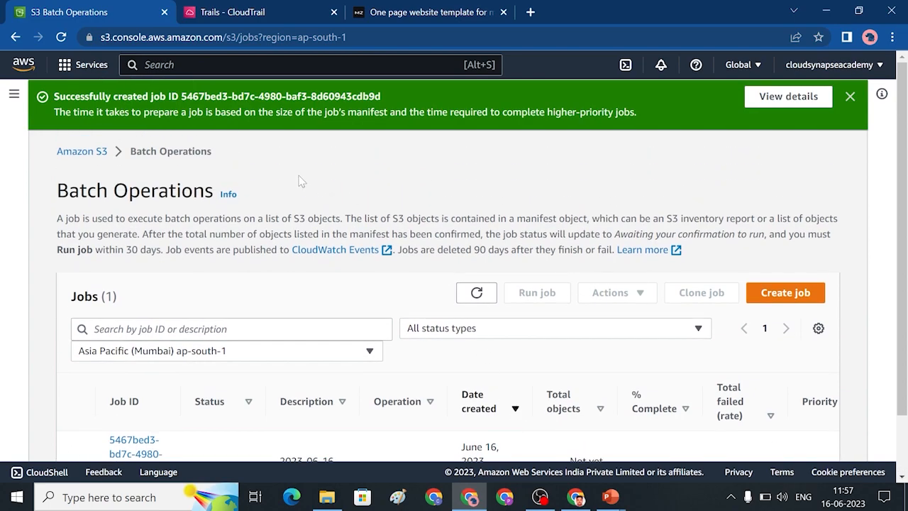
# Open the cloud-synapse-tech bucket from the bucket list and review its objects
pyautogui.click(101, 155)
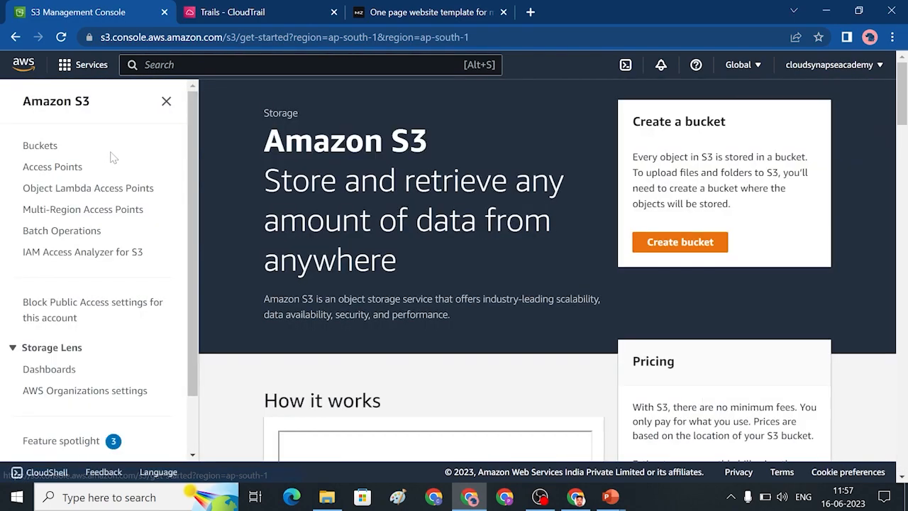
pyautogui.click(47, 148)
pyautogui.scroll(-1, 451, 379)
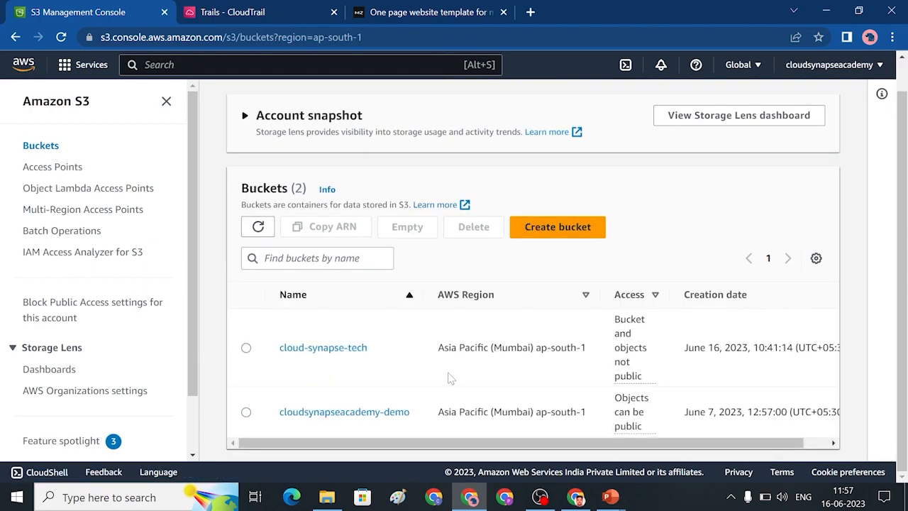
pyautogui.click(344, 352)
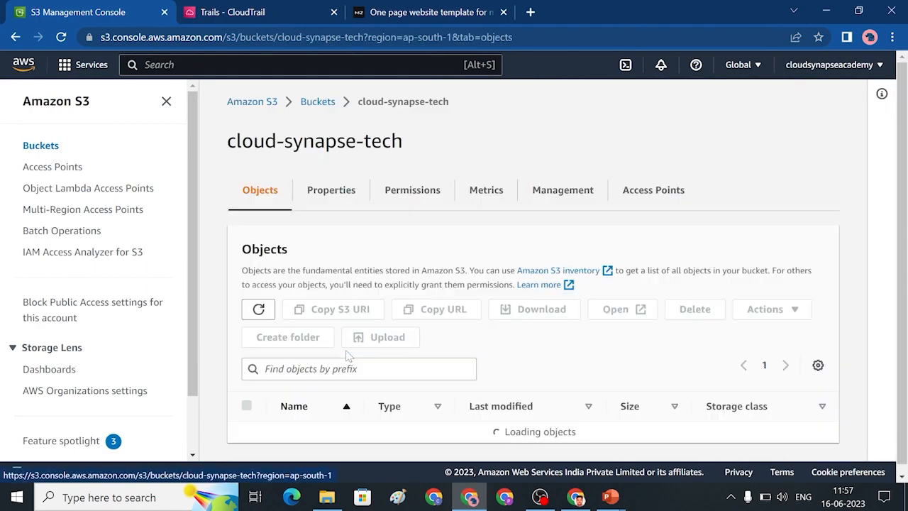
pyautogui.scroll(-3, 523, 364)
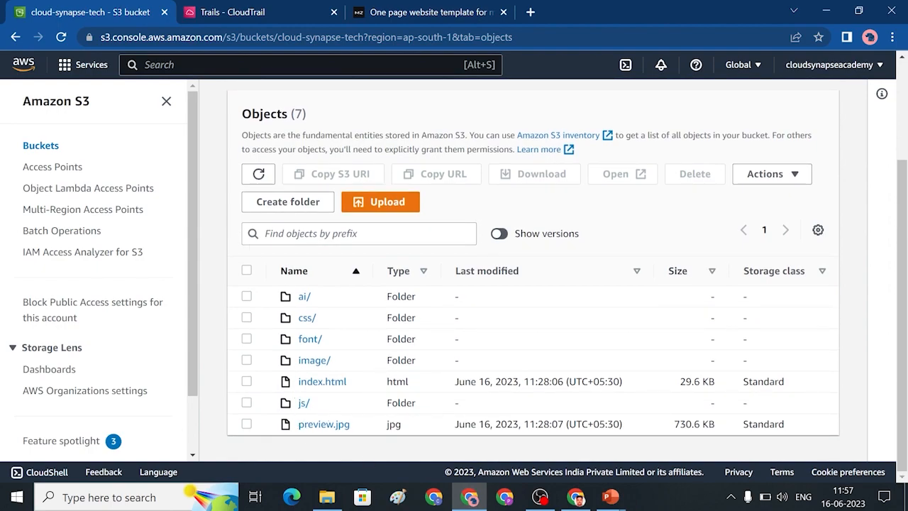
pyautogui.scroll(2, 532, 284)
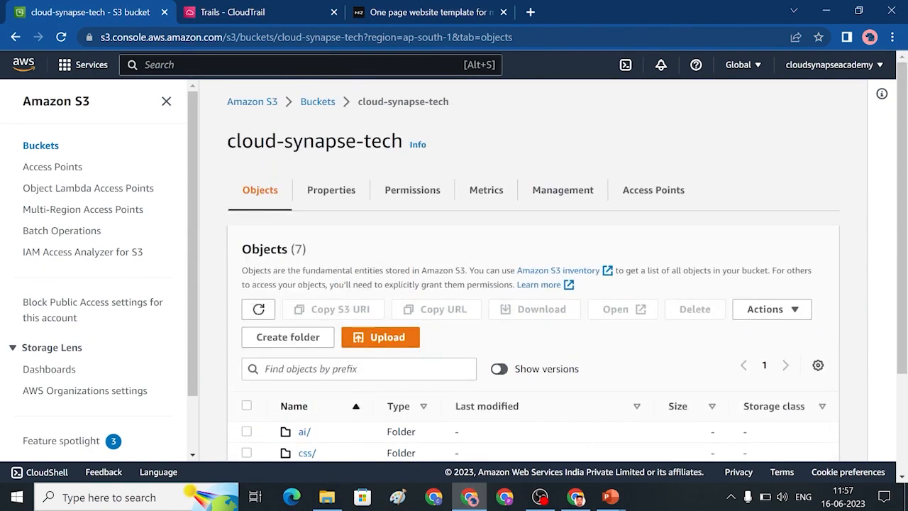
# Upload the Loadbalancer image from the Downloads folder to the cloud-synapse-tech bucket and return to its object list
pyautogui.scroll(-1, 383, 269)
pyautogui.click(385, 266)
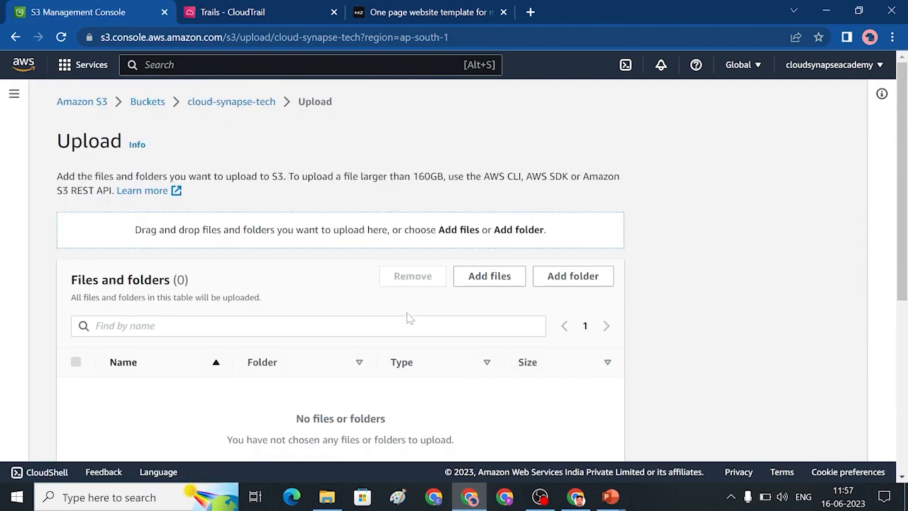
pyautogui.click(494, 283)
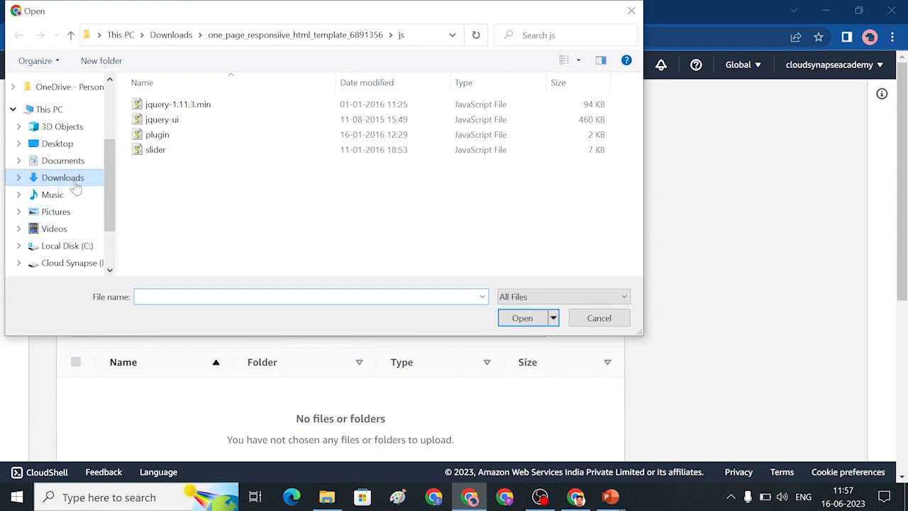
pyautogui.click(74, 183)
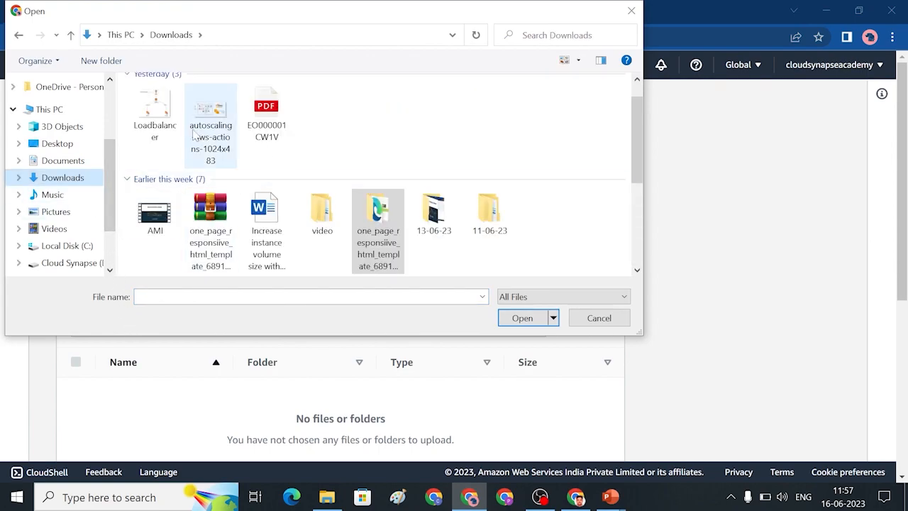
pyautogui.click(155, 113)
pyautogui.click(525, 319)
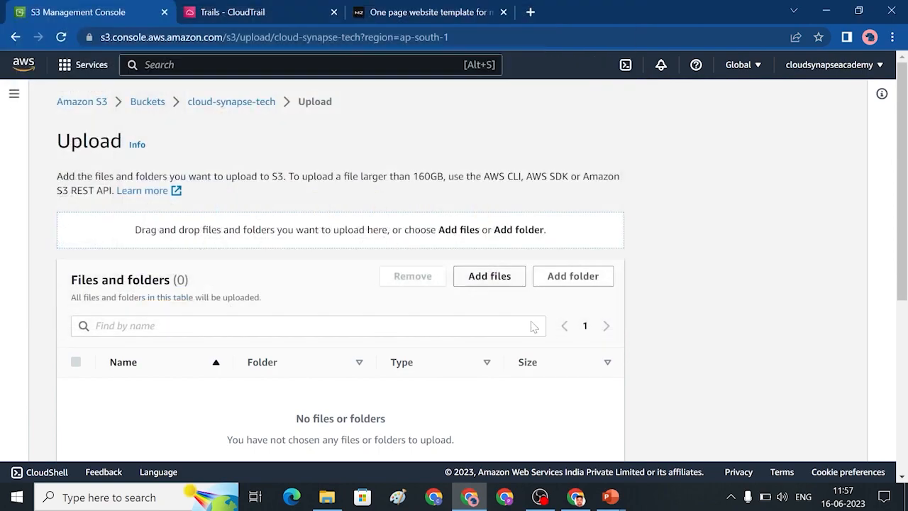
pyautogui.scroll(-3, 531, 337)
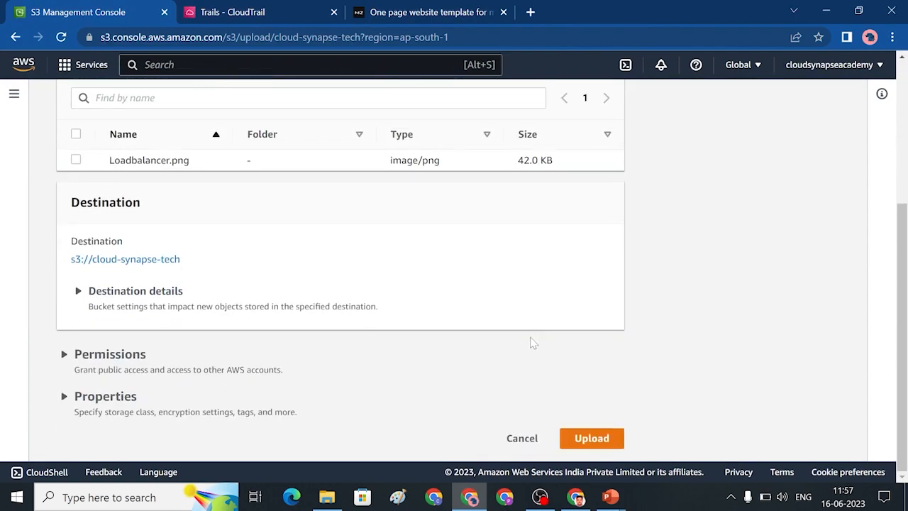
pyautogui.click(605, 438)
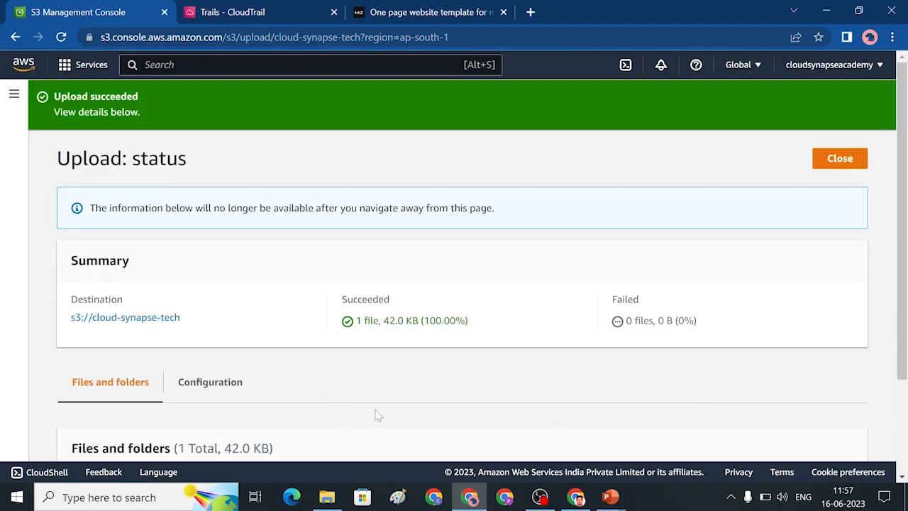
pyautogui.click(826, 165)
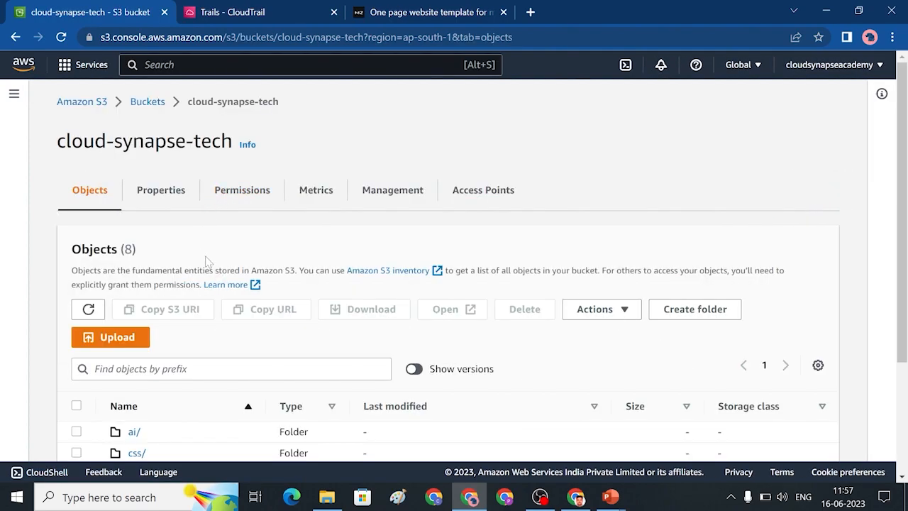
pyautogui.moveTo(240, 144); pyautogui.dragTo(57, 154)
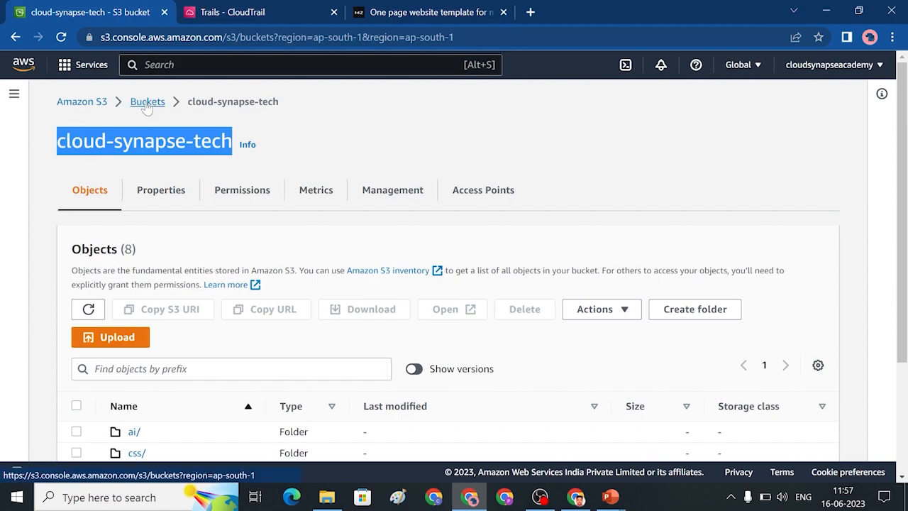
# Open the cloudsynapseacademy-demo bucket, refresh its object list and check it for the replicated objects
pyautogui.click(147, 103)
pyautogui.scroll(-1, 418, 425)
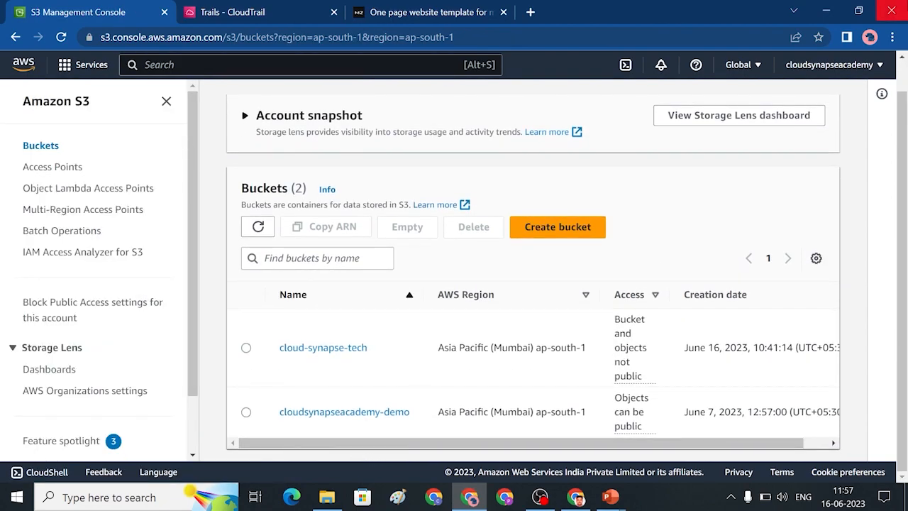
pyautogui.click(384, 415)
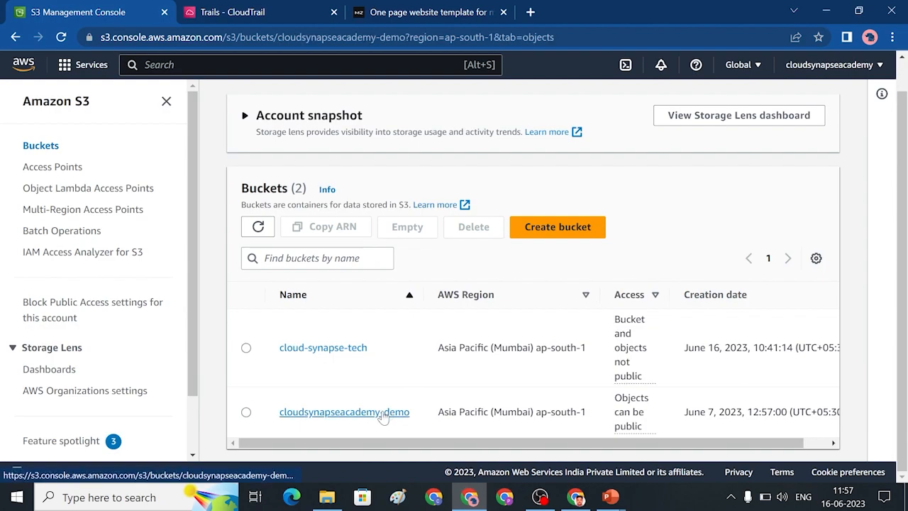
pyautogui.scroll(-2, 521, 351)
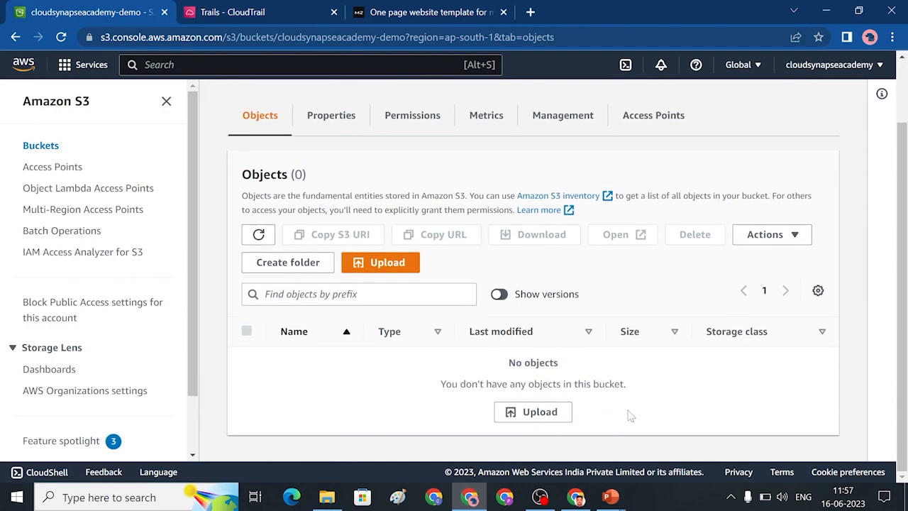
pyautogui.click(258, 236)
pyautogui.click(259, 238)
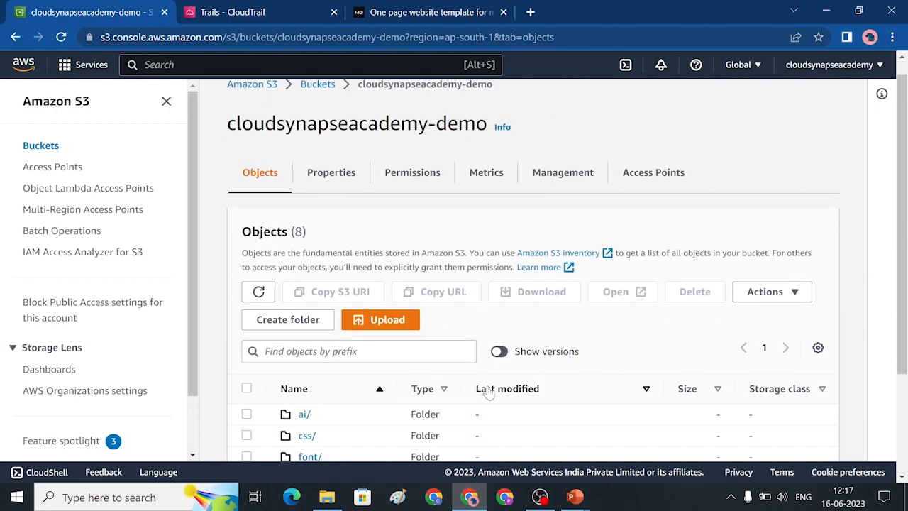
pyautogui.scroll(-3, 488, 394)
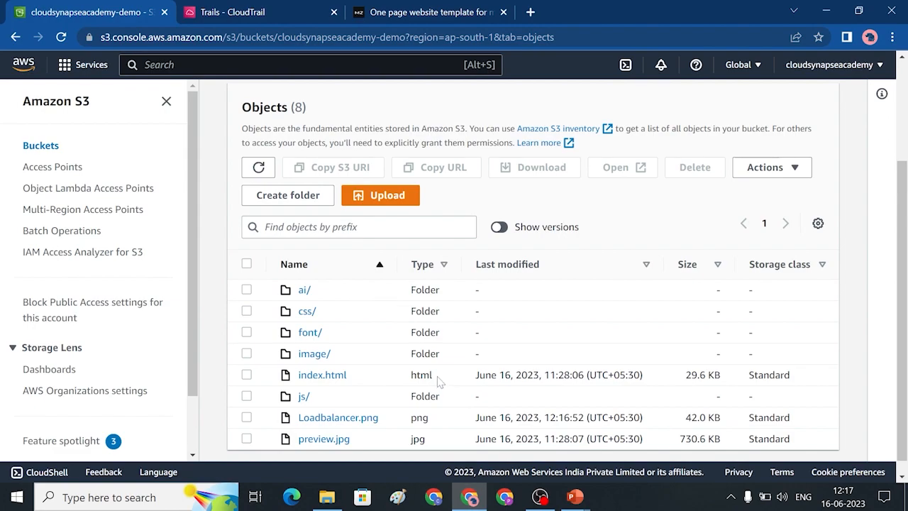
pyautogui.scroll(3, 440, 384)
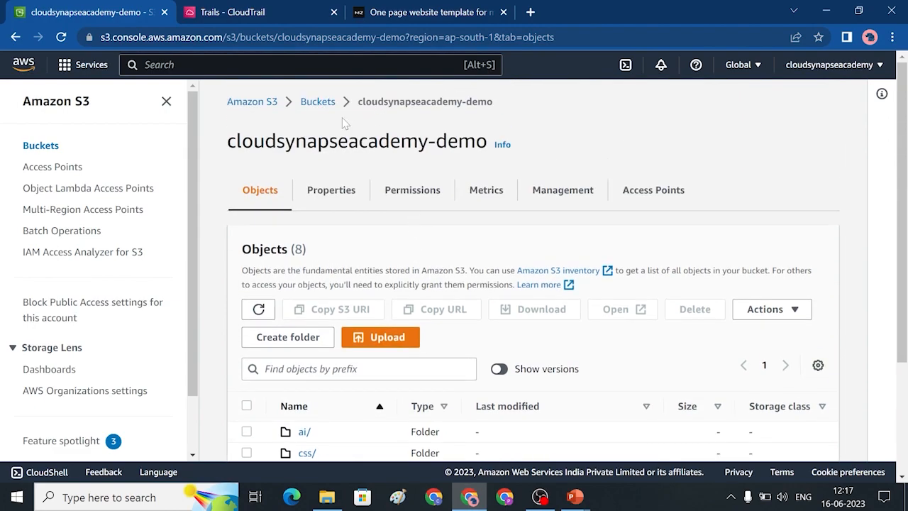
# Compare the objects in the cloud-synapse-tech bucket with those in the cloudsynapseacademy-demo bucket
pyautogui.click(317, 102)
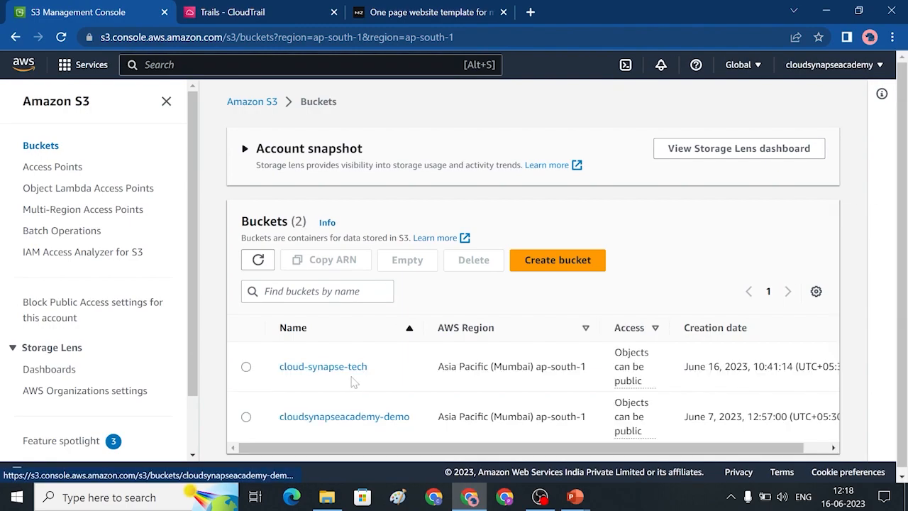
pyautogui.click(341, 368)
pyautogui.scroll(-3, 363, 387)
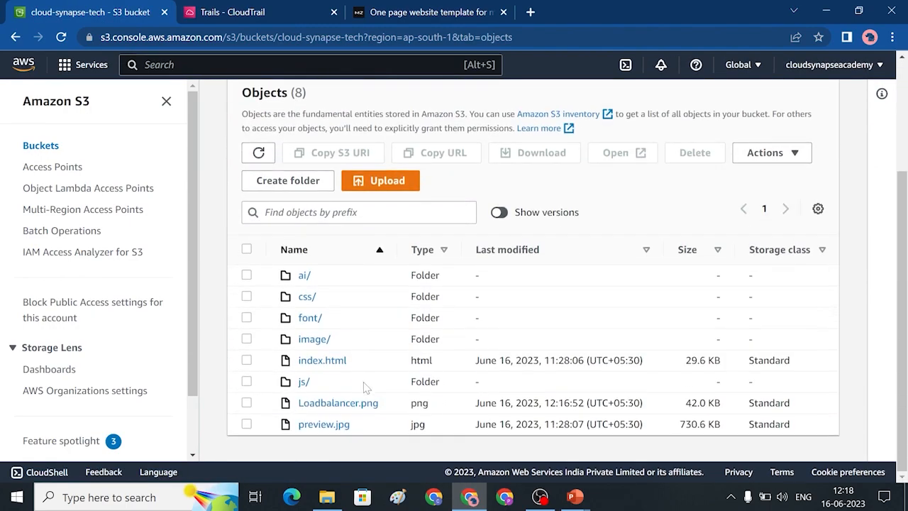
pyautogui.scroll(2, 379, 440)
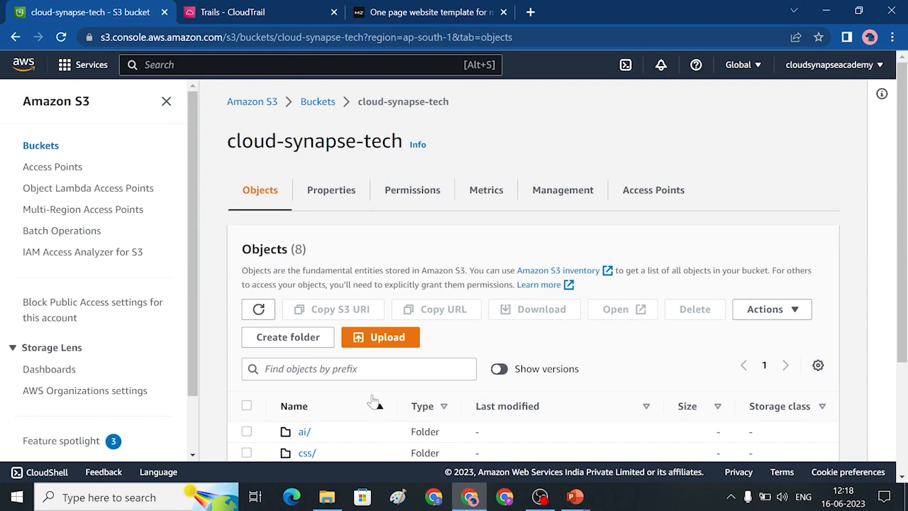
pyautogui.click(318, 102)
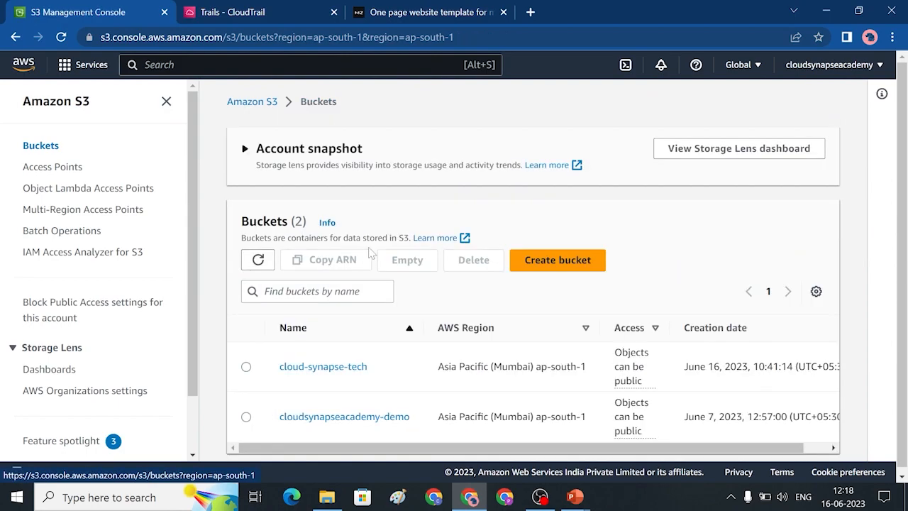
pyautogui.click(365, 410)
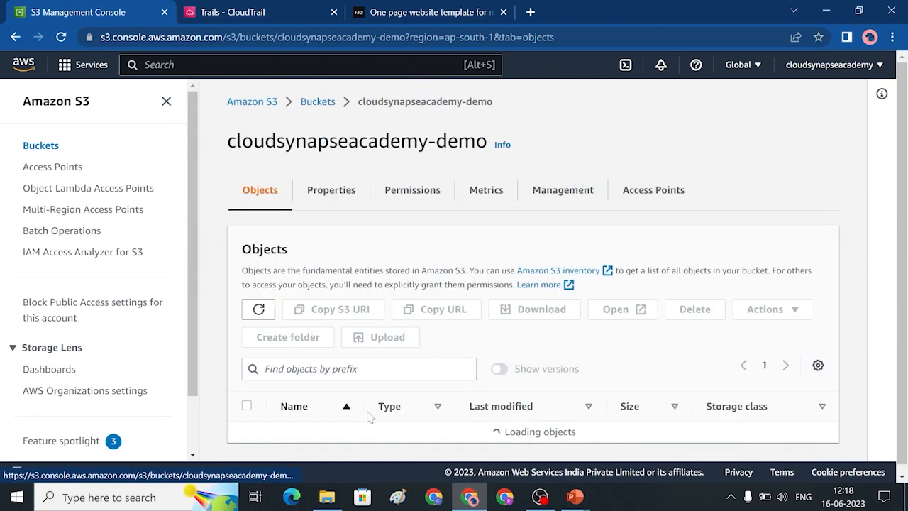
pyautogui.scroll(-2, 369, 415)
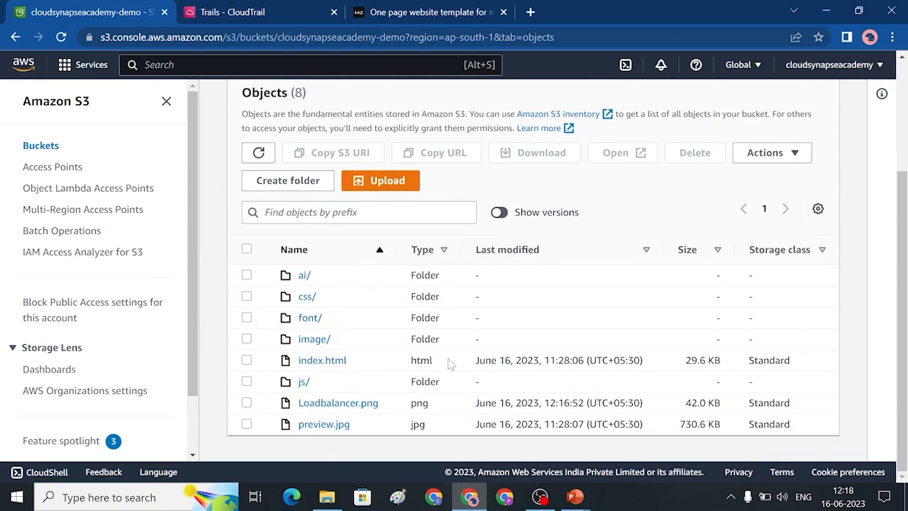
pyautogui.scroll(2, 532, 283)
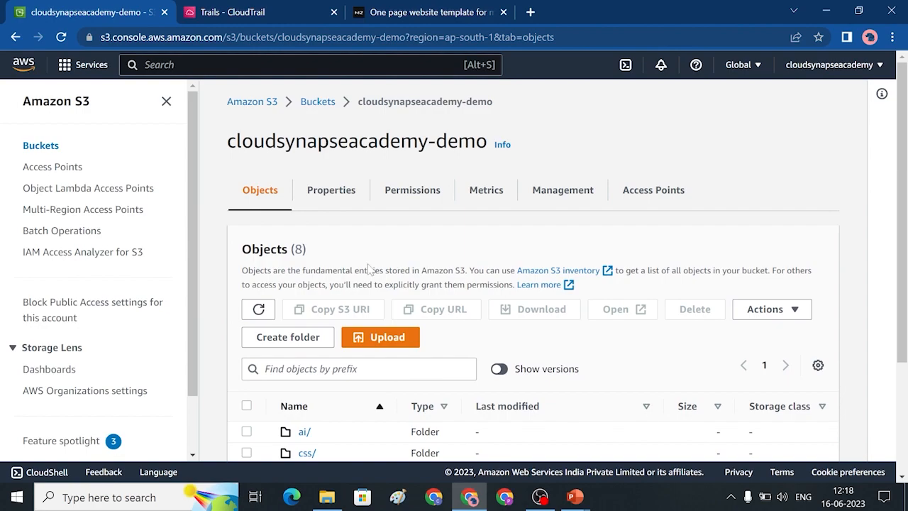
# Upload autoscaling-aws-actions-1024x483.png from the Downloads folder to the cloud-synapse-tech bucket and review the bucket's object list
pyautogui.click(317, 102)
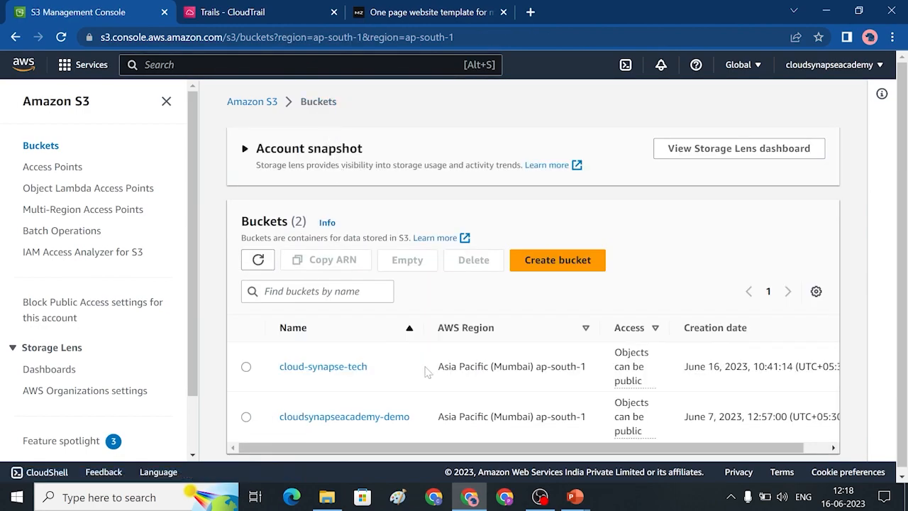
pyautogui.click(346, 367)
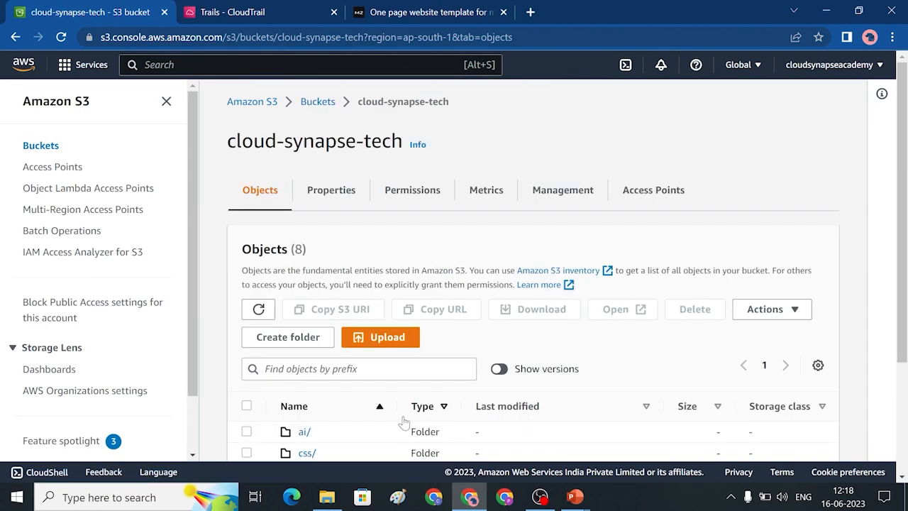
pyautogui.click(395, 339)
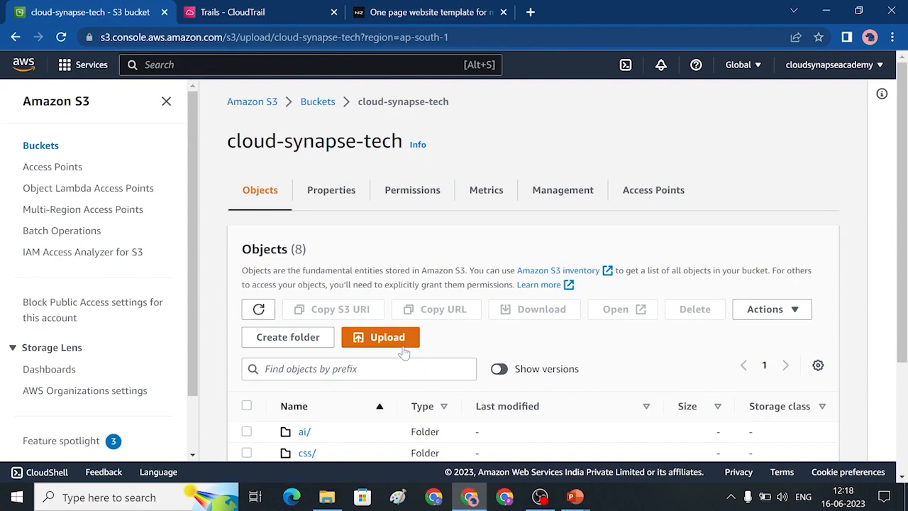
pyautogui.click(494, 277)
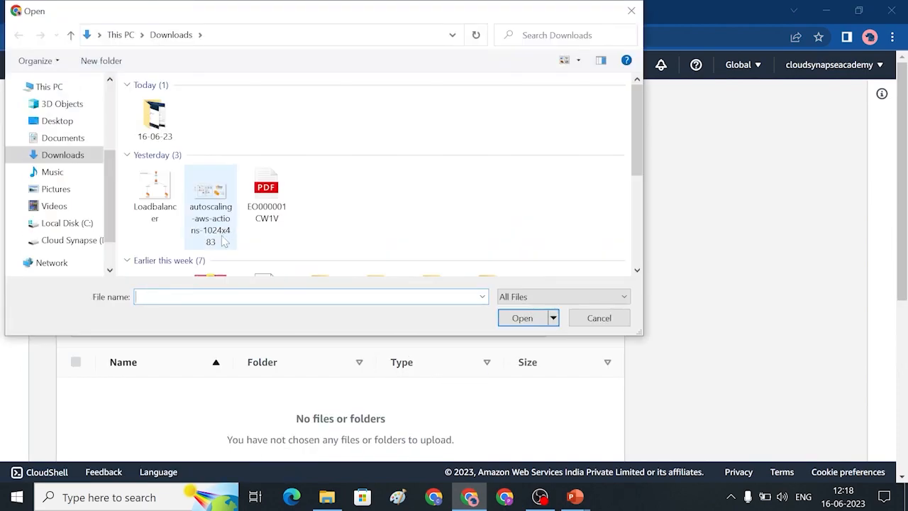
pyautogui.click(223, 242)
pyautogui.click(522, 319)
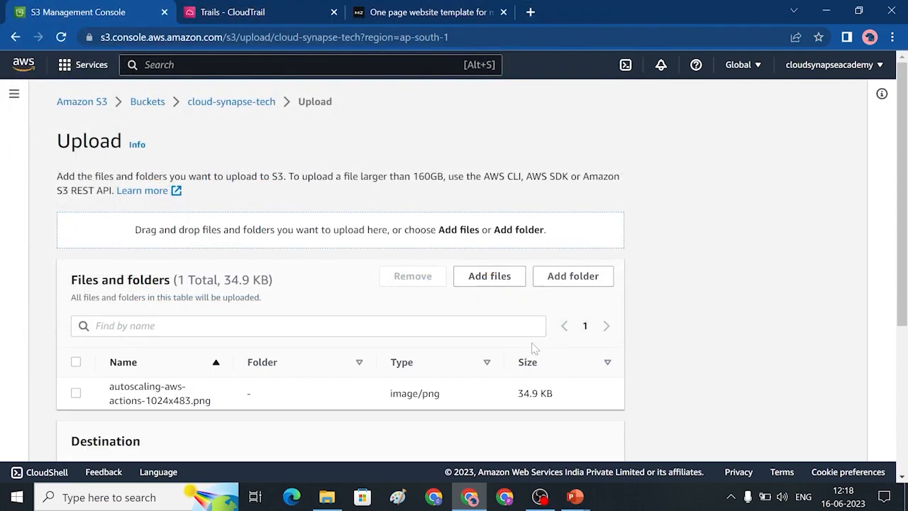
pyautogui.scroll(-3, 538, 418)
pyautogui.click(595, 438)
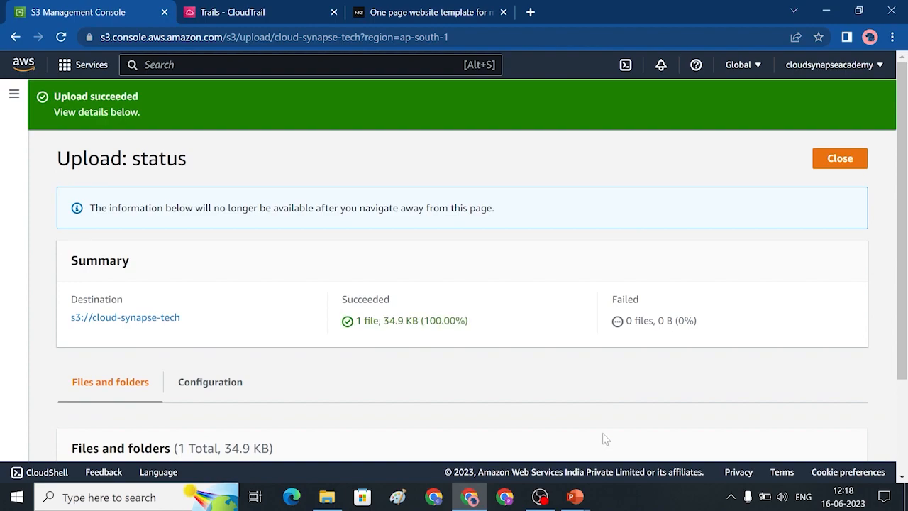
pyautogui.click(834, 163)
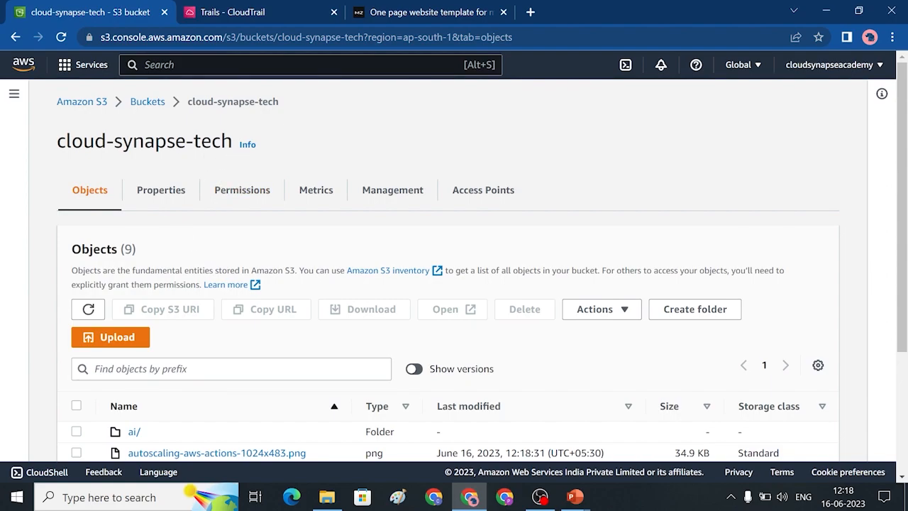
pyautogui.scroll(-3, 245, 369)
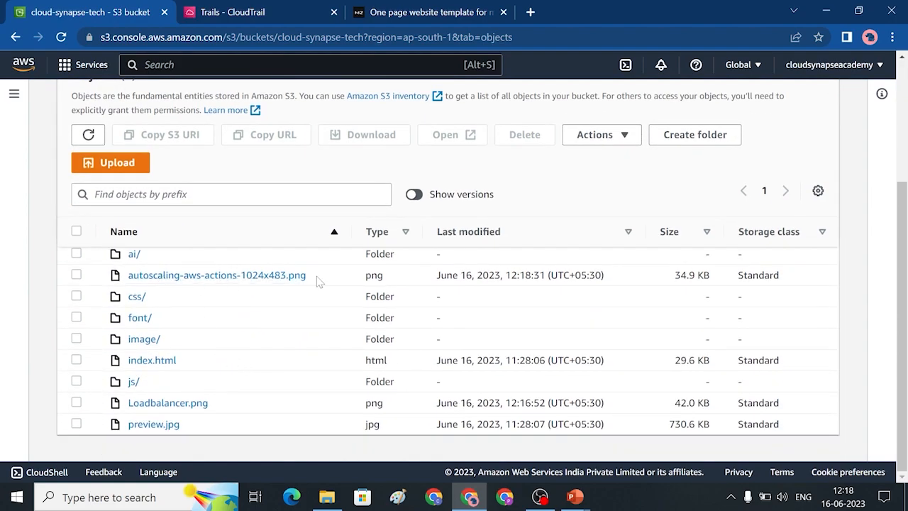
pyautogui.scroll(3, 110, 175)
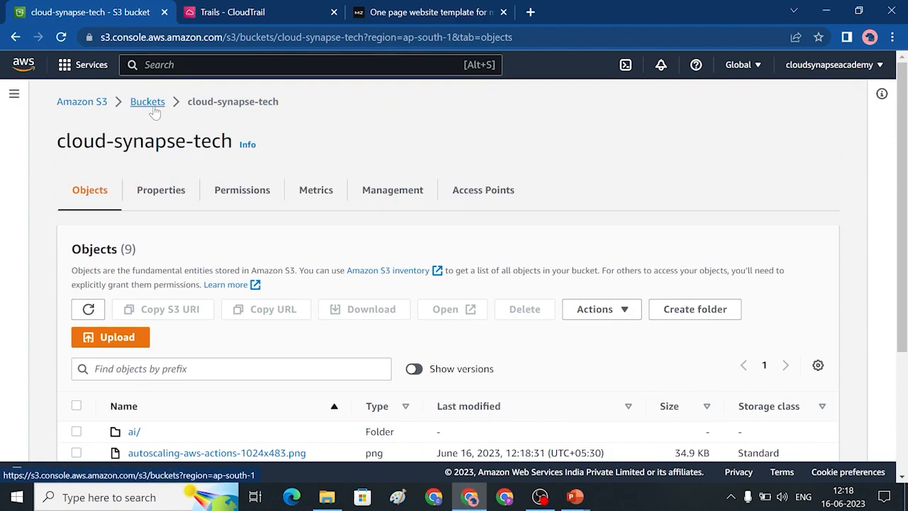
# Open the cloudsynapseacademy-demo bucket and refresh its object list to check for the replicated autoscaling image
pyautogui.scroll(-1, 186, 255)
pyautogui.scroll(1, 191, 260)
pyautogui.click(147, 96)
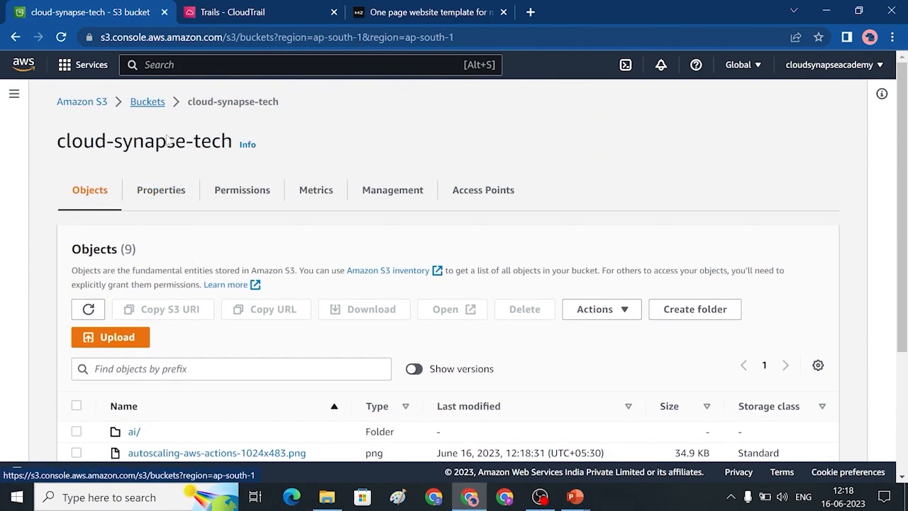
pyautogui.click(383, 419)
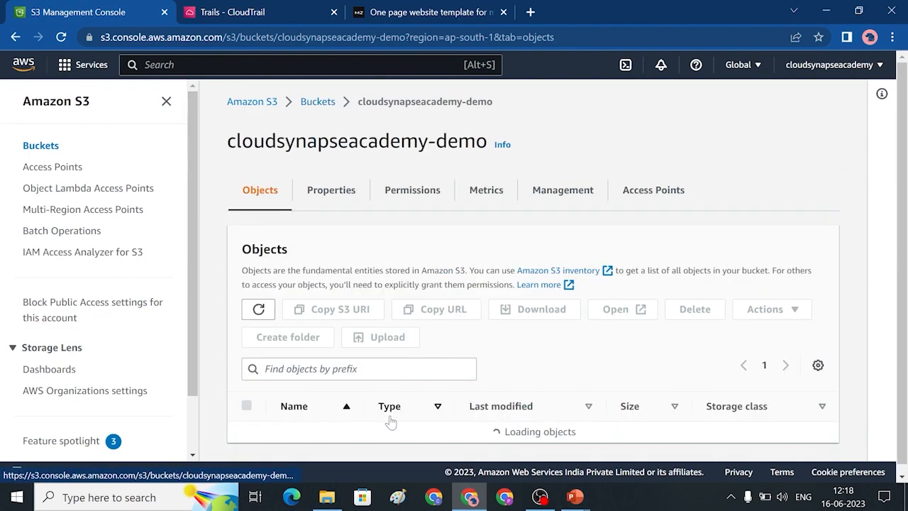
pyautogui.scroll(-1, 468, 403)
pyautogui.scroll(-1, 476, 403)
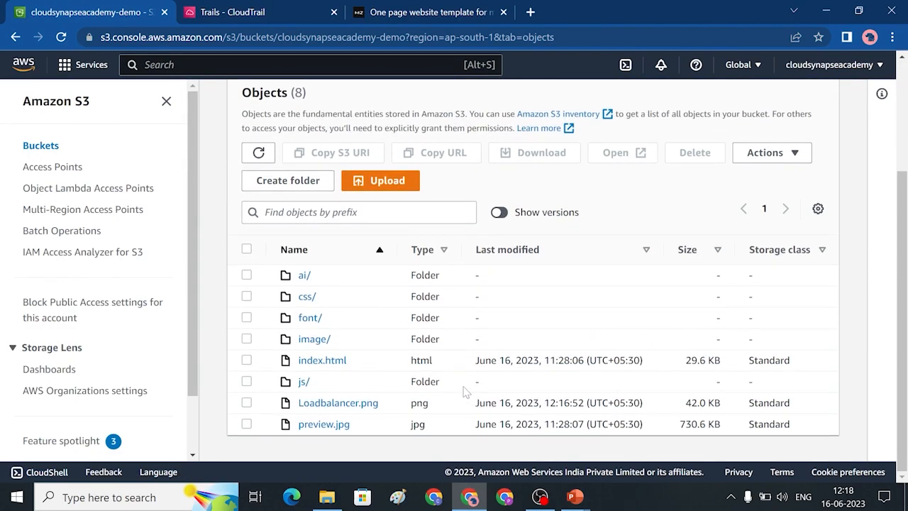
pyautogui.scroll(1, 467, 393)
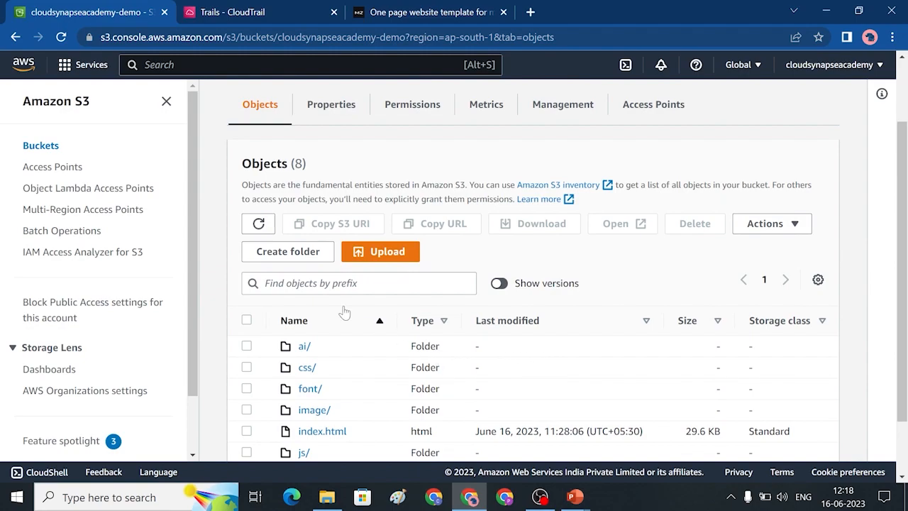
pyautogui.click(258, 223)
pyautogui.scroll(-1, 323, 314)
pyautogui.click(259, 152)
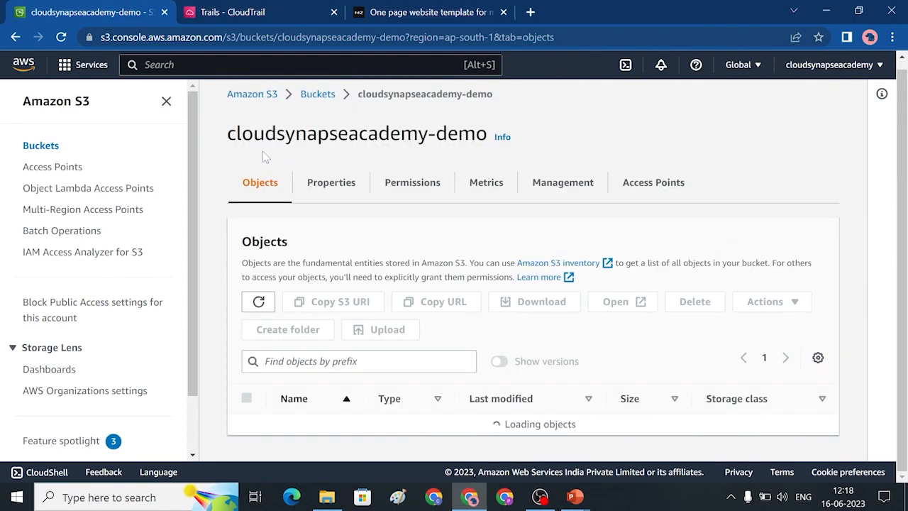